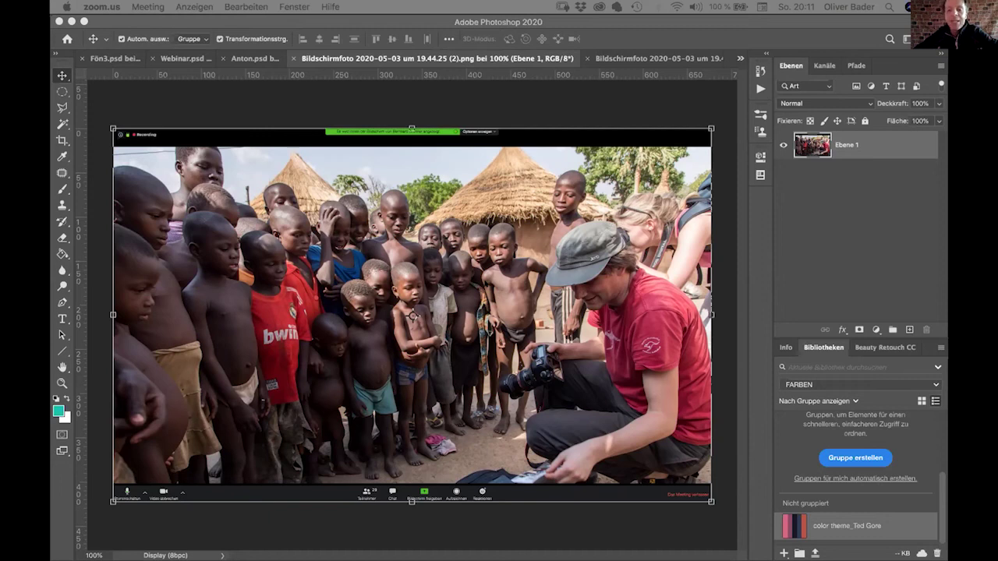
# Open the Bildschirmfoto 2020-05-03 um 19.45.06 document and move its colour palette up into the upper area of the turquoise wall
pyautogui.click(612, 58)
pyautogui.click(612, 57)
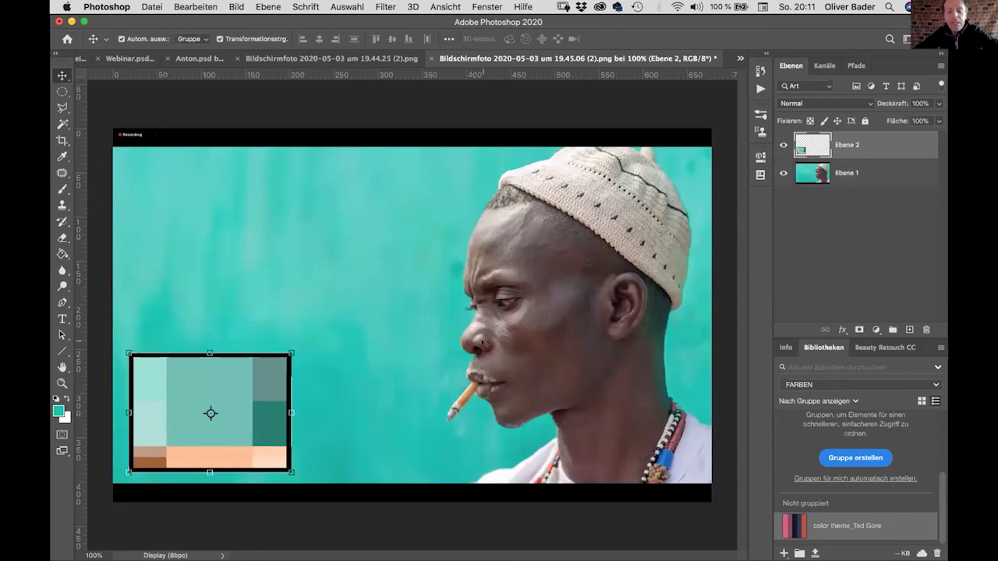
pyautogui.moveTo(184, 395); pyautogui.dragTo(211, 216)
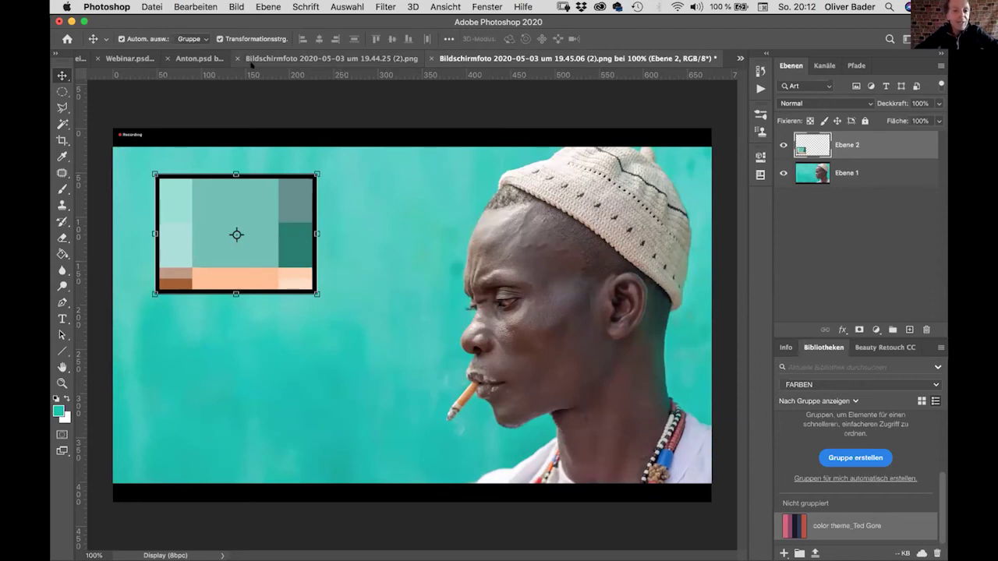
# In Anton.psd, select the Ebene 1 layer and sample the purple of the shirt as the foreground colour
pyautogui.click(195, 60)
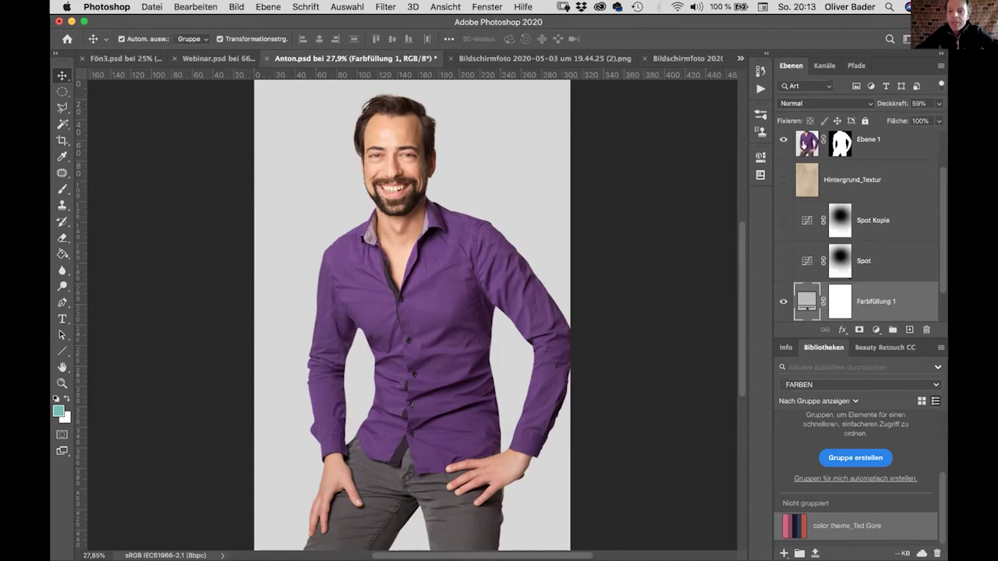
pyautogui.click(803, 145)
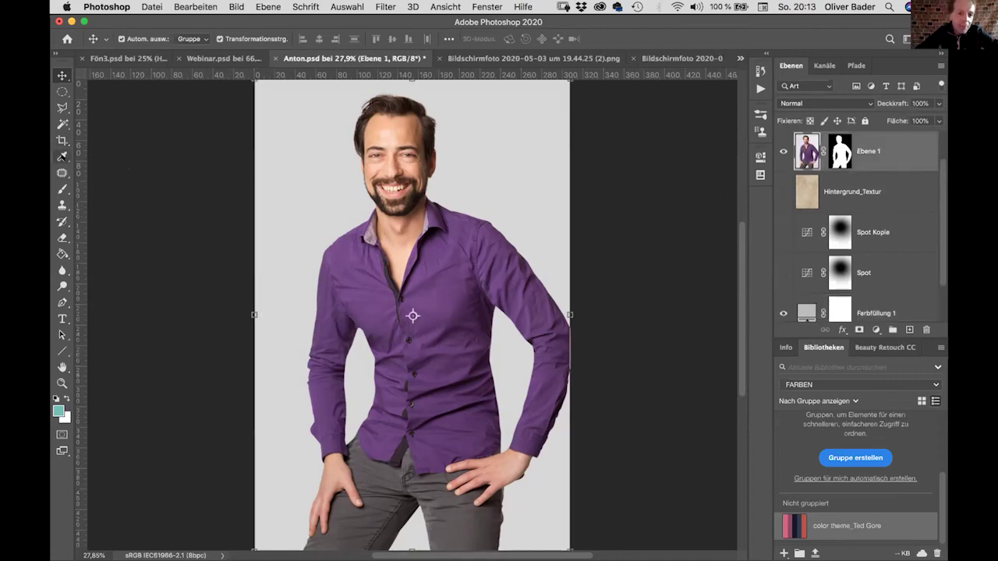
pyautogui.click(62, 156)
pyautogui.click(365, 288)
# Copy the hex code 79498b of the foreground colour
pyautogui.click(58, 409)
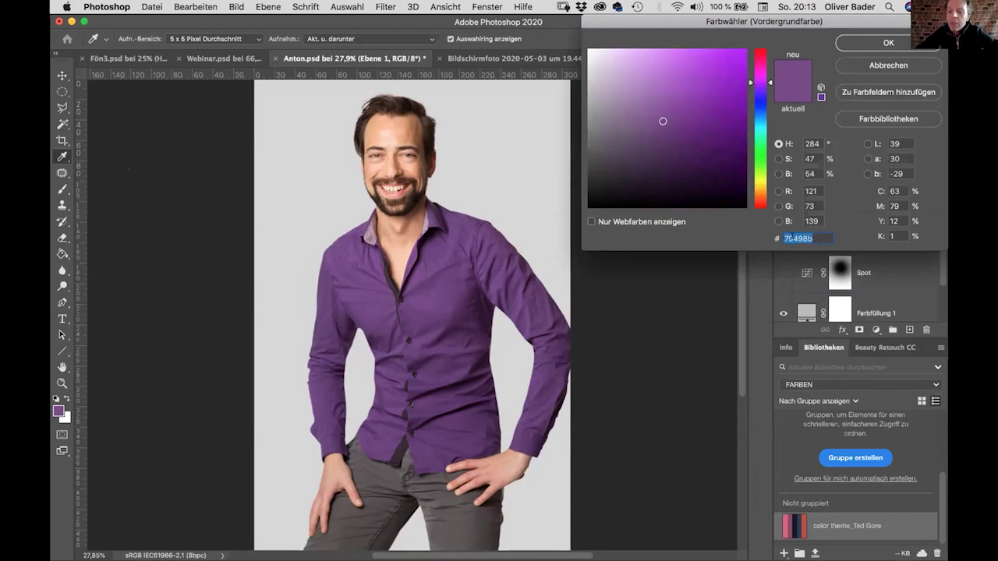
pyautogui.rightClick(793, 238)
pyautogui.click(623, 289)
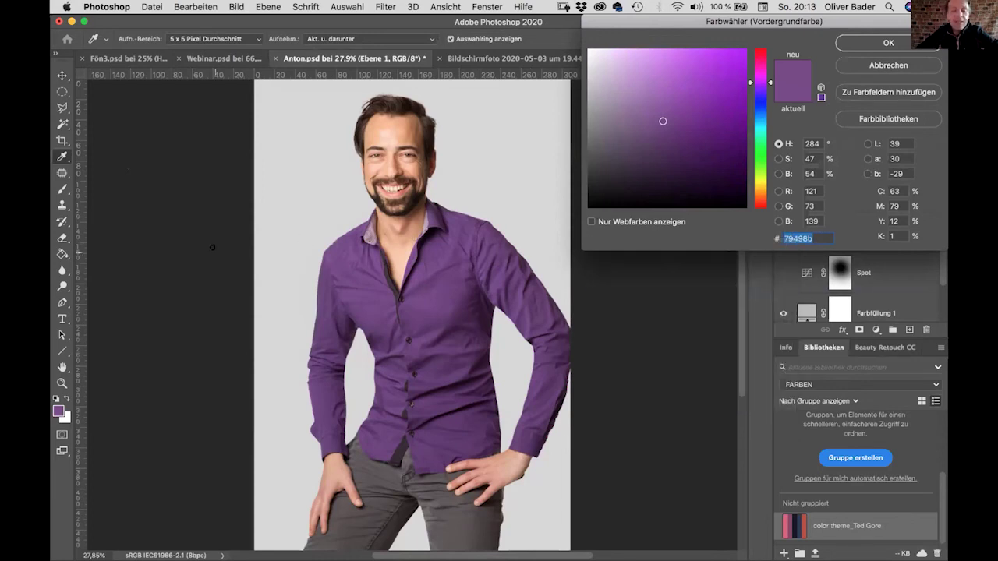
# Switch to Safari and replace the base RGB value in Color Scheme Designer with the copied purple hex code
pyautogui.moveTo(550, 546)
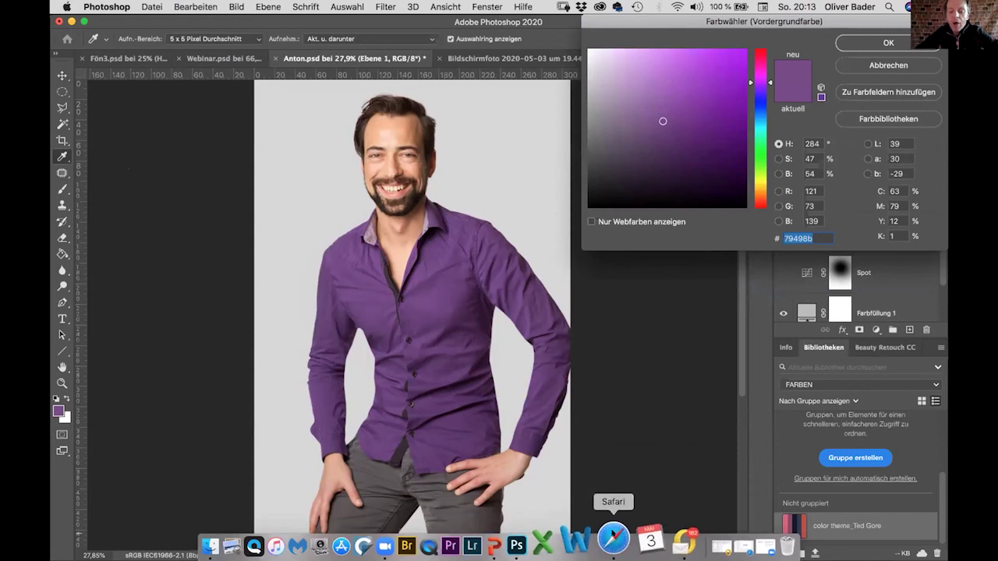
pyautogui.click(613, 538)
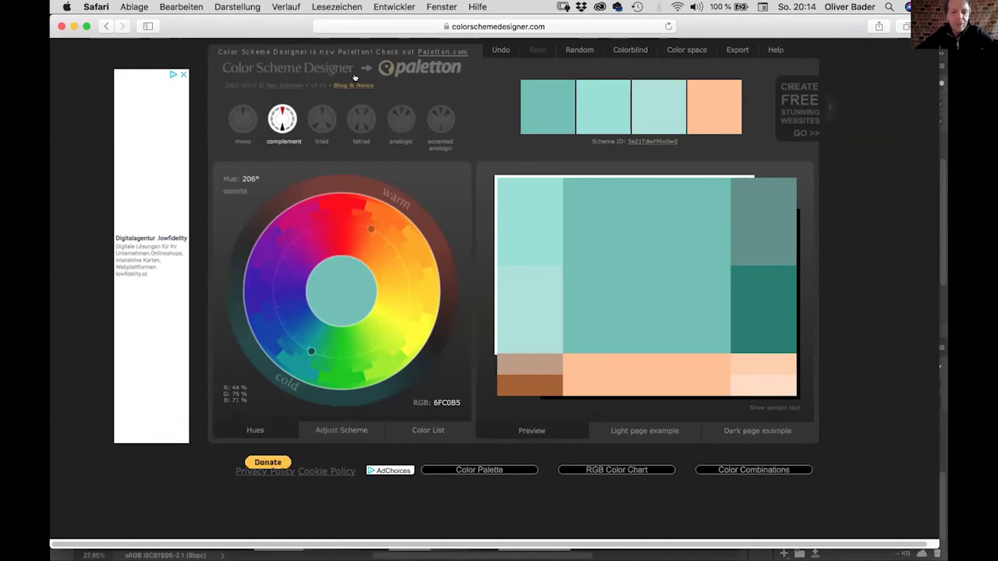
pyautogui.click(445, 400)
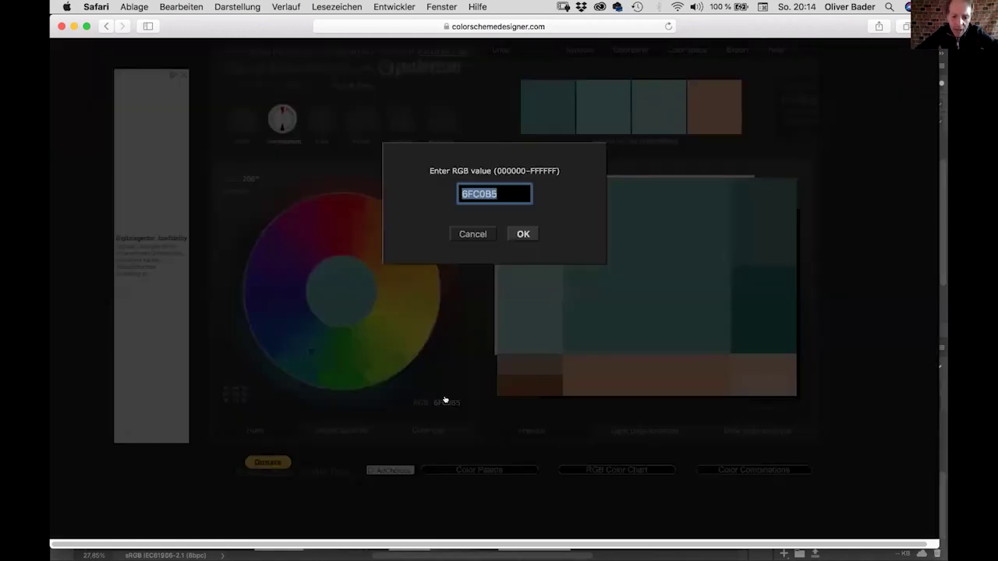
pyautogui.rightClick(475, 195)
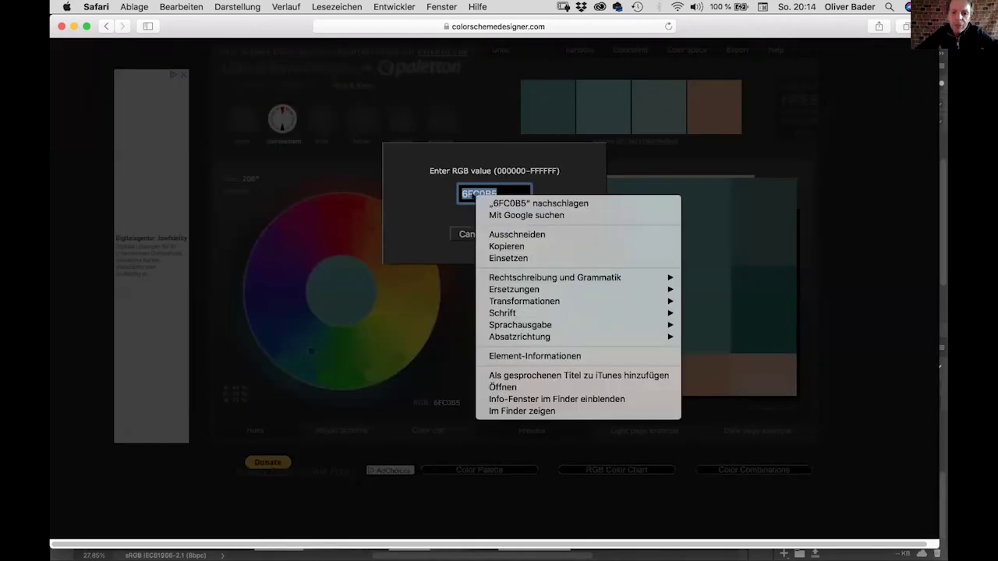
pyautogui.click(505, 257)
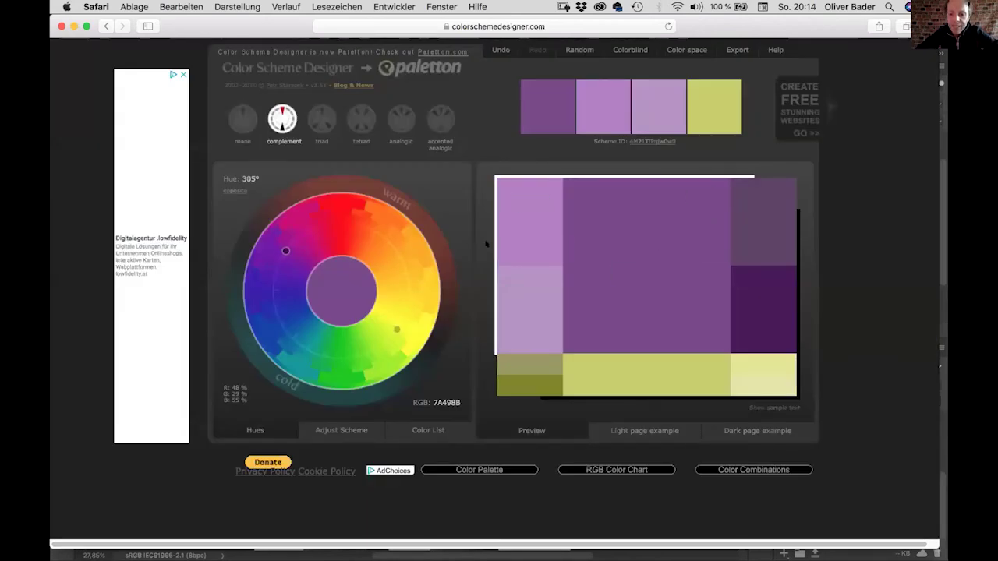
# Compare the mono, complement, triad and tetrad schemes for the purple, widening the triad angle to 68°
pyautogui.click(242, 117)
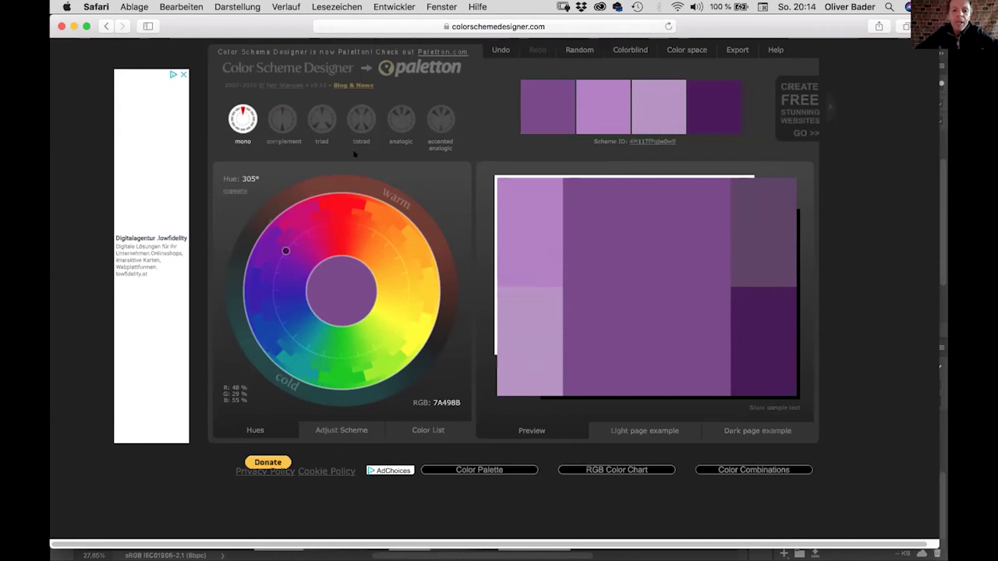
pyautogui.click(281, 115)
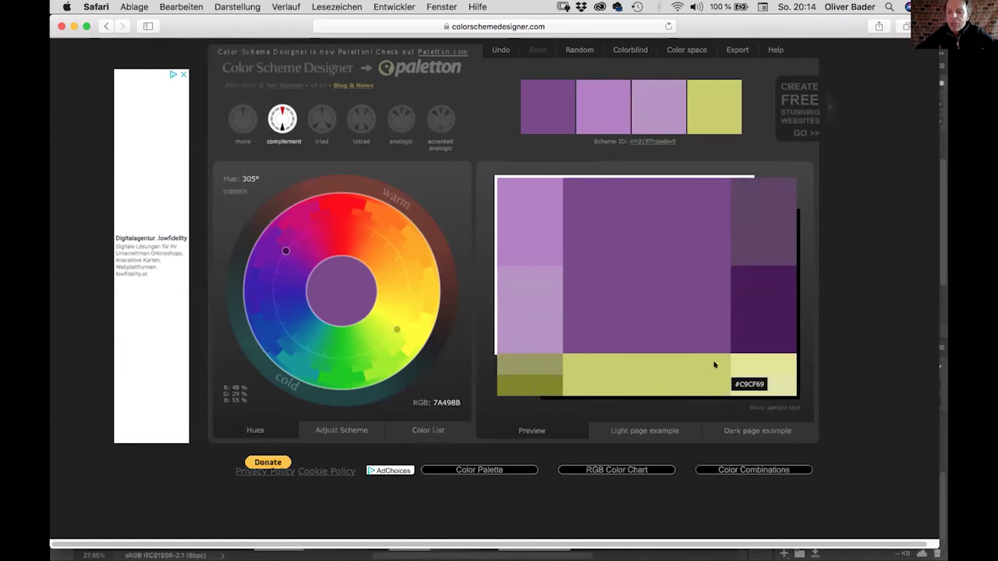
pyautogui.click(310, 117)
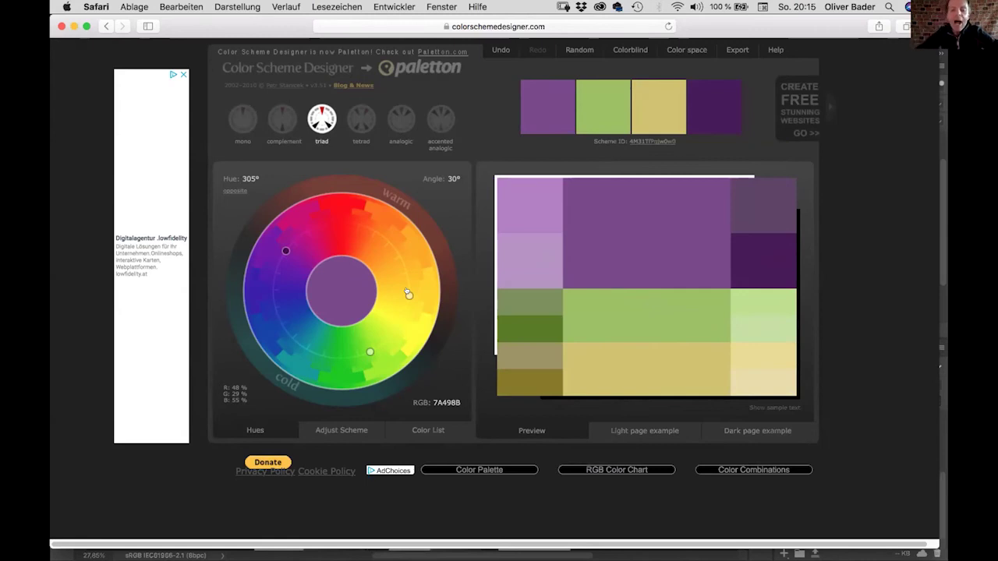
pyautogui.moveTo(408, 294); pyautogui.dragTo(398, 252)
pyautogui.moveTo(631, 367)
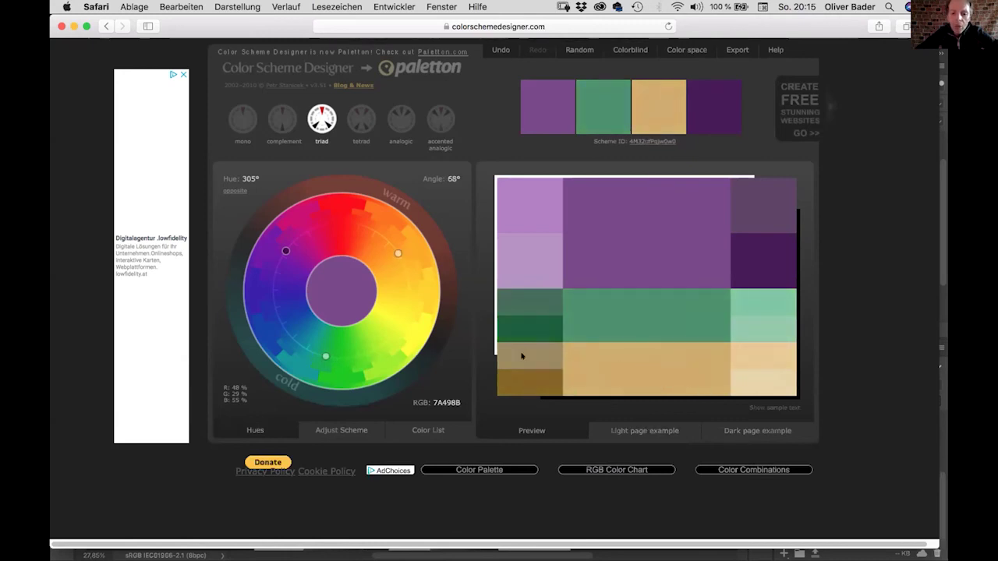
pyautogui.moveTo(679, 315)
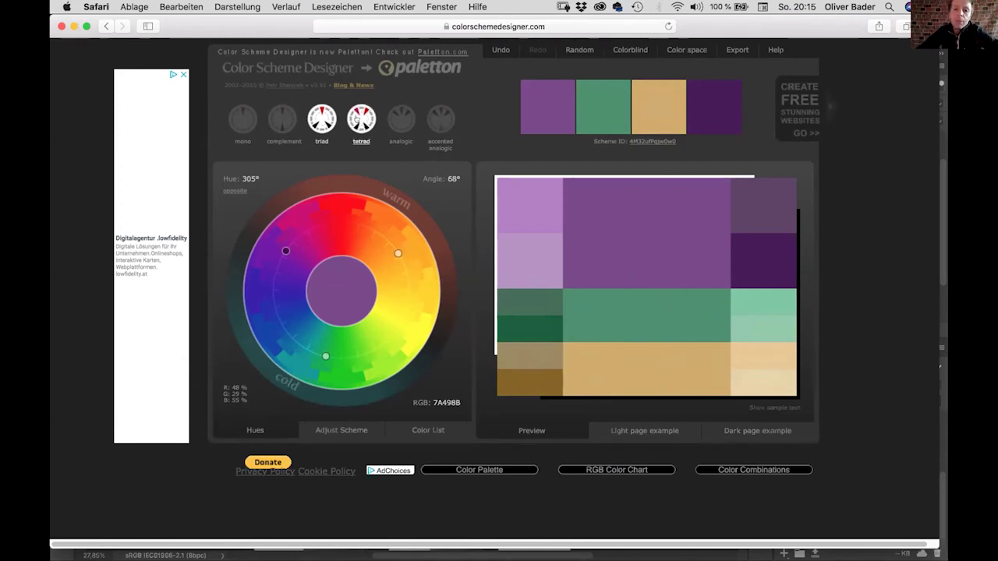
pyautogui.click(356, 118)
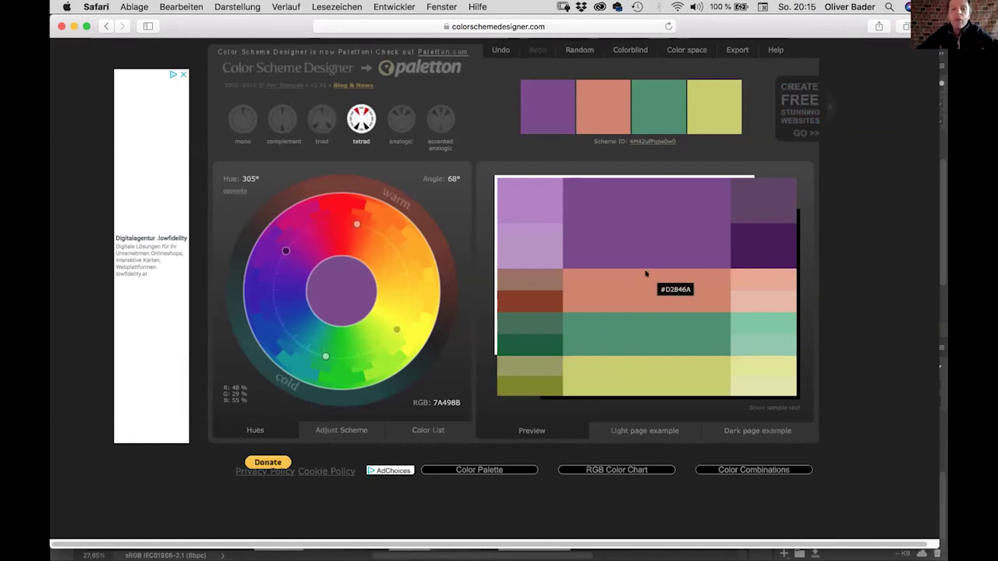
# Switch back to Photoshop, show the Farben layer and sample its green swatch as the foreground colour
pyautogui.moveTo(543, 551)
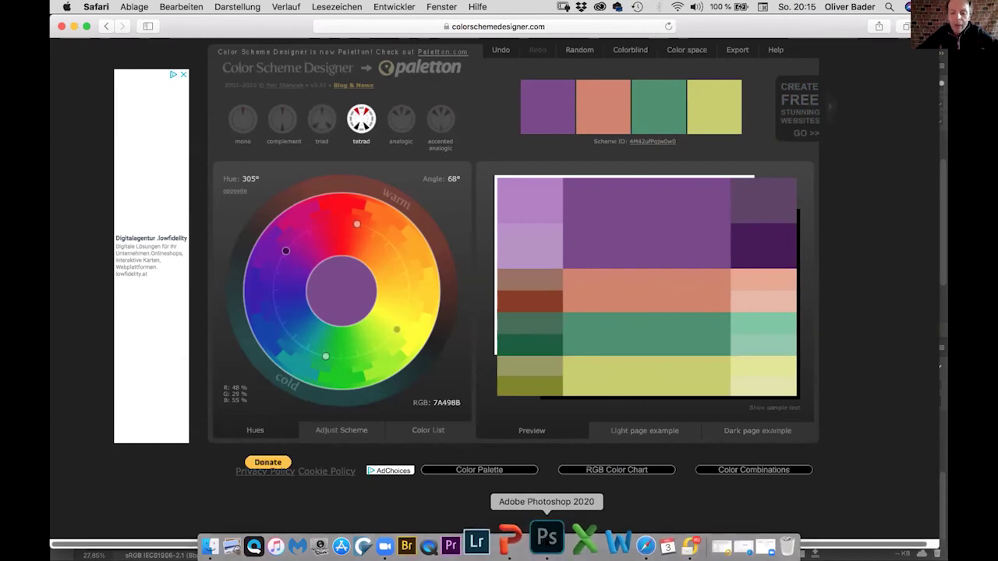
pyautogui.click(545, 549)
pyautogui.click(879, 65)
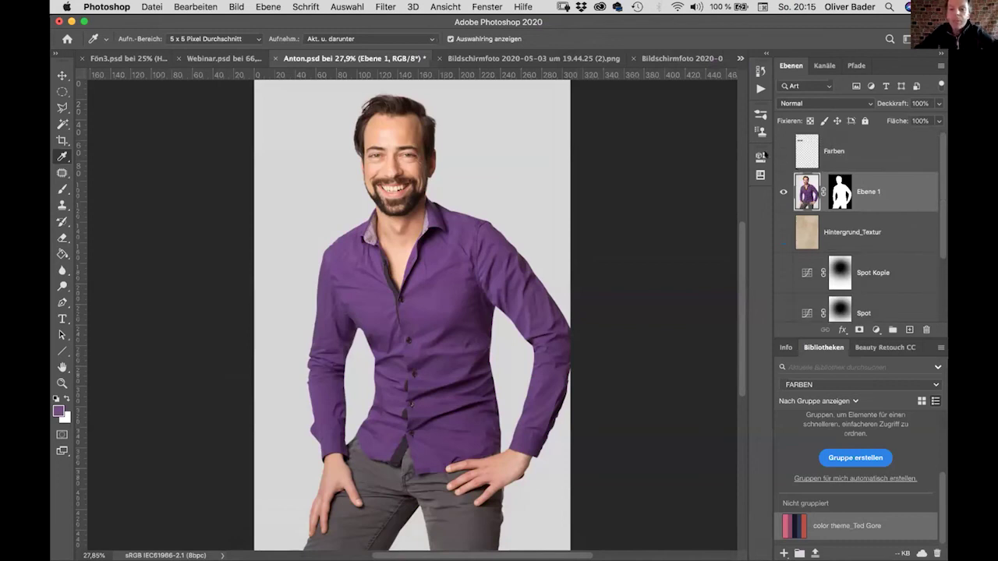
pyautogui.click(783, 152)
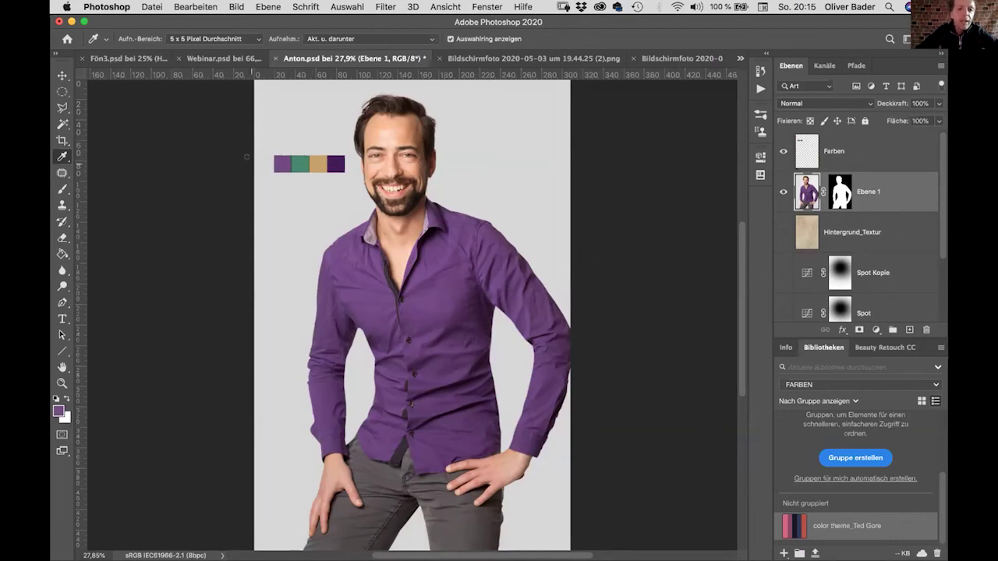
pyautogui.click(833, 150)
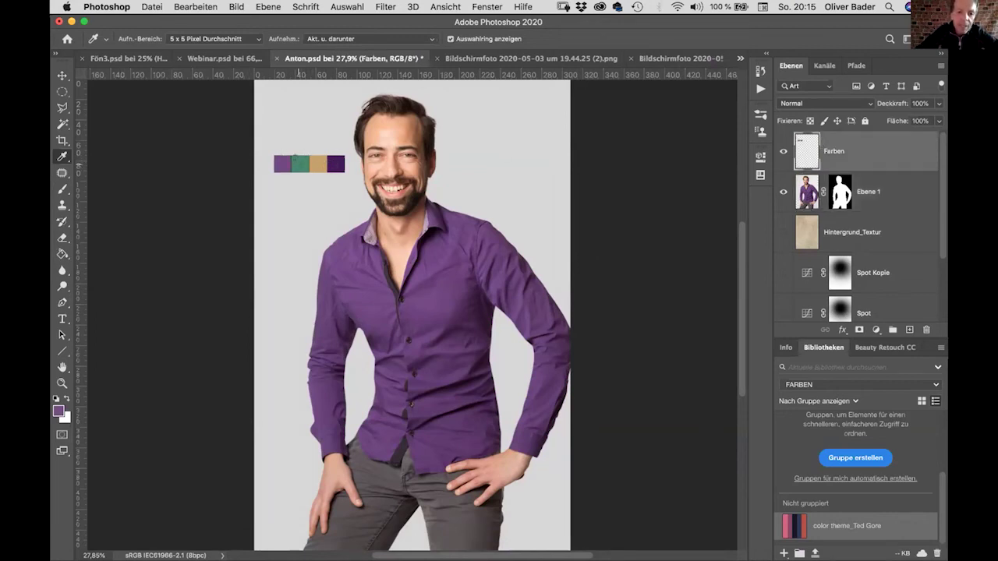
pyautogui.click(295, 159)
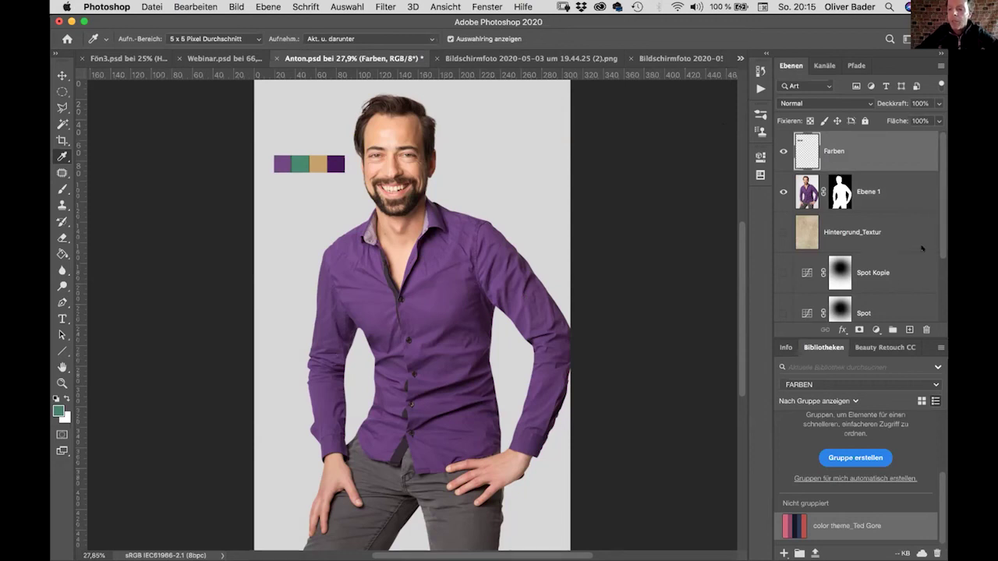
# Change the colour of the Farbfüllung 1 fill layer to the sampled green 47896c
pyautogui.scroll(-4, 921, 248)
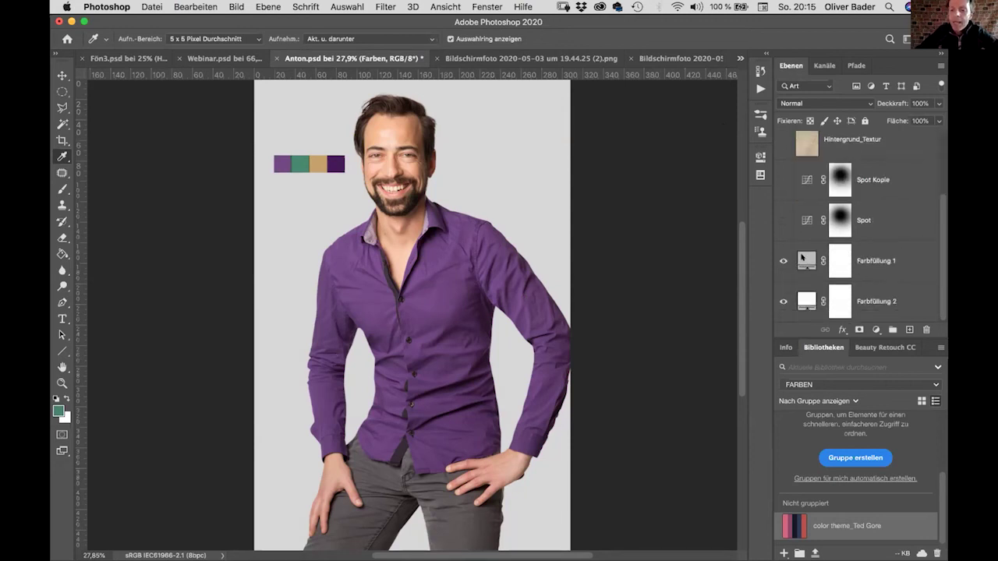
pyautogui.doubleClick(802, 258)
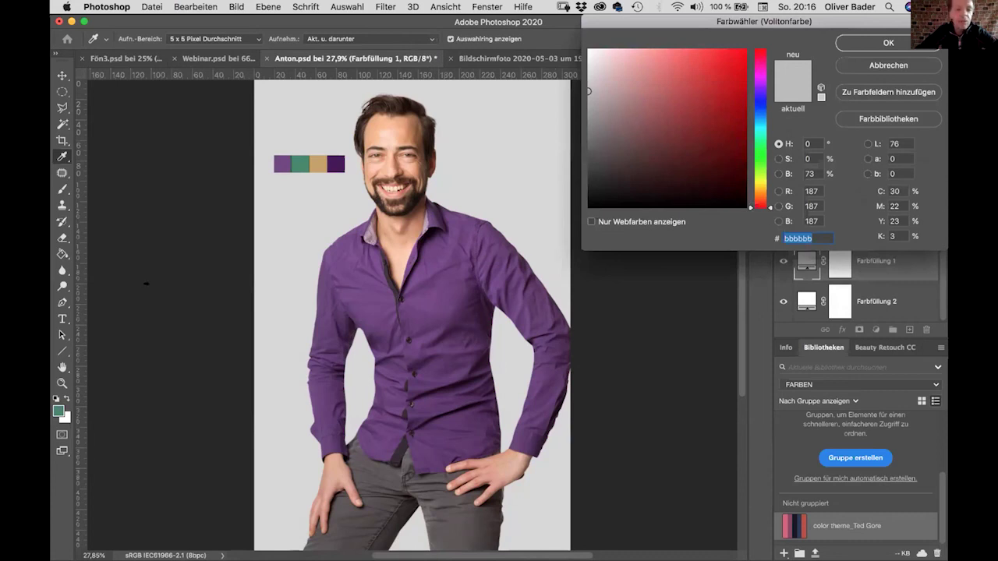
pyautogui.click(57, 409)
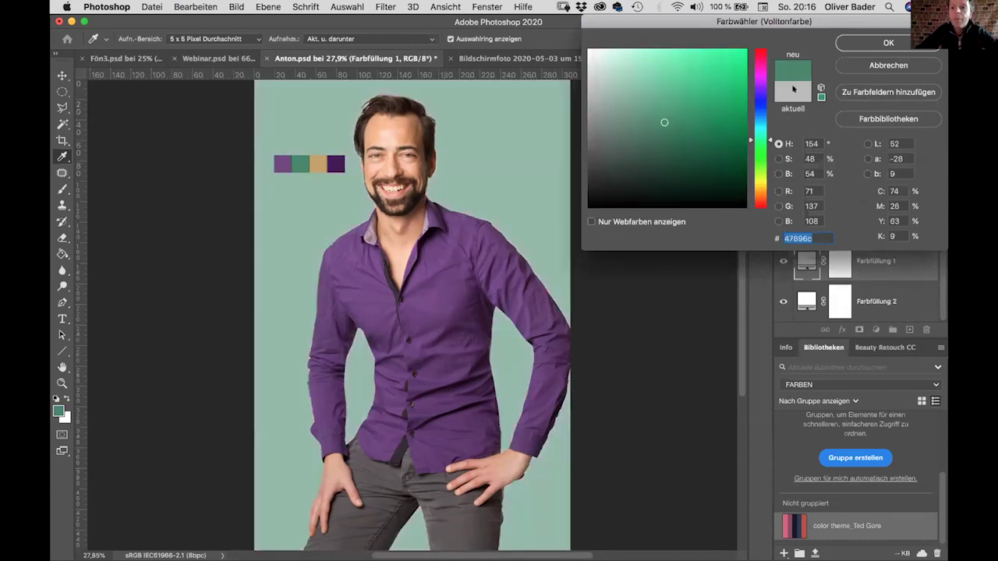
pyautogui.click(854, 44)
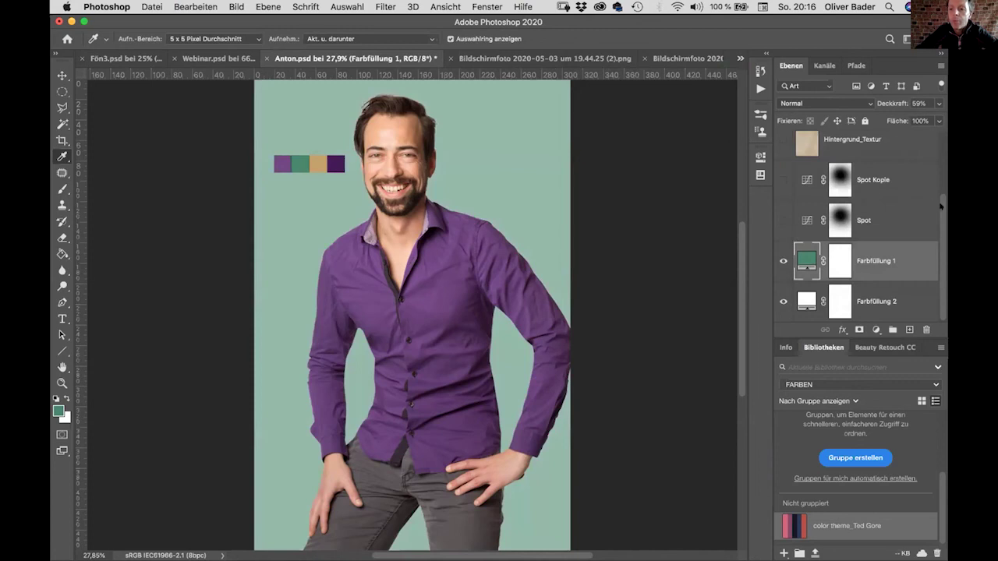
# Hide the Farben layer and set the opacity of the Farbfüllung 1 layer to 63%
pyautogui.moveTo(940, 206); pyautogui.dragTo(940, 107)
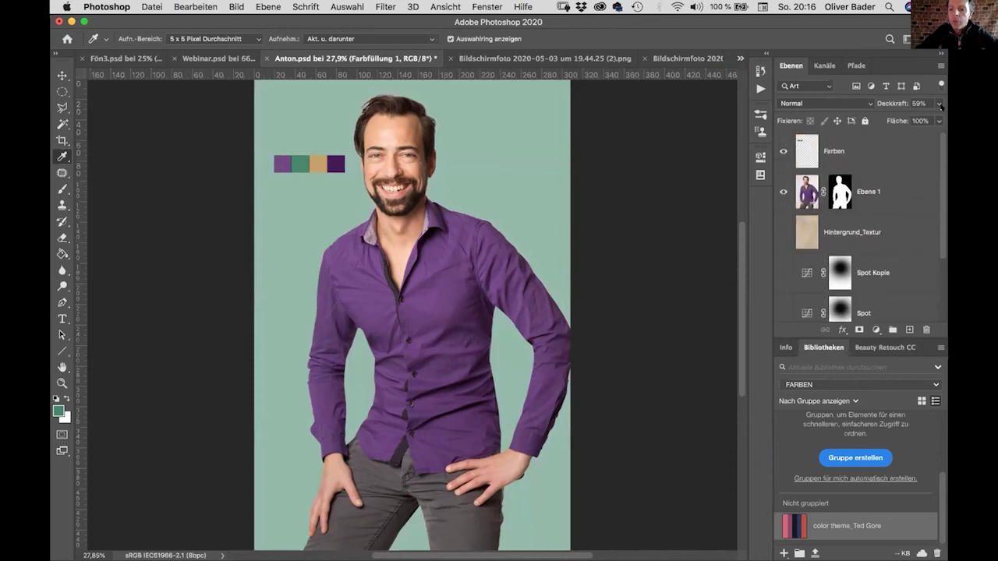
pyautogui.click(784, 150)
pyautogui.moveTo(940, 168); pyautogui.dragTo(940, 255)
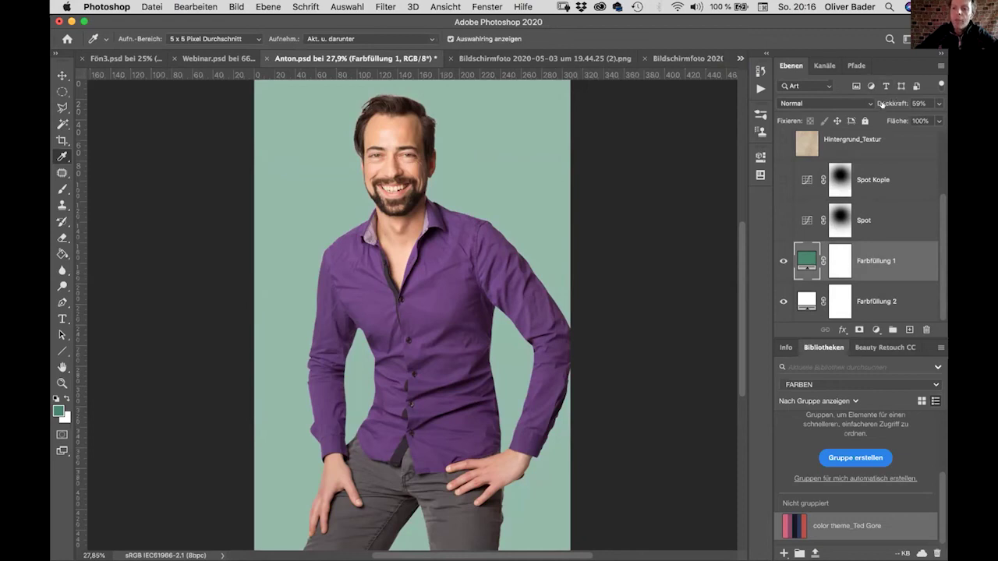
pyautogui.moveTo(880, 105); pyautogui.dragTo(920, 103)
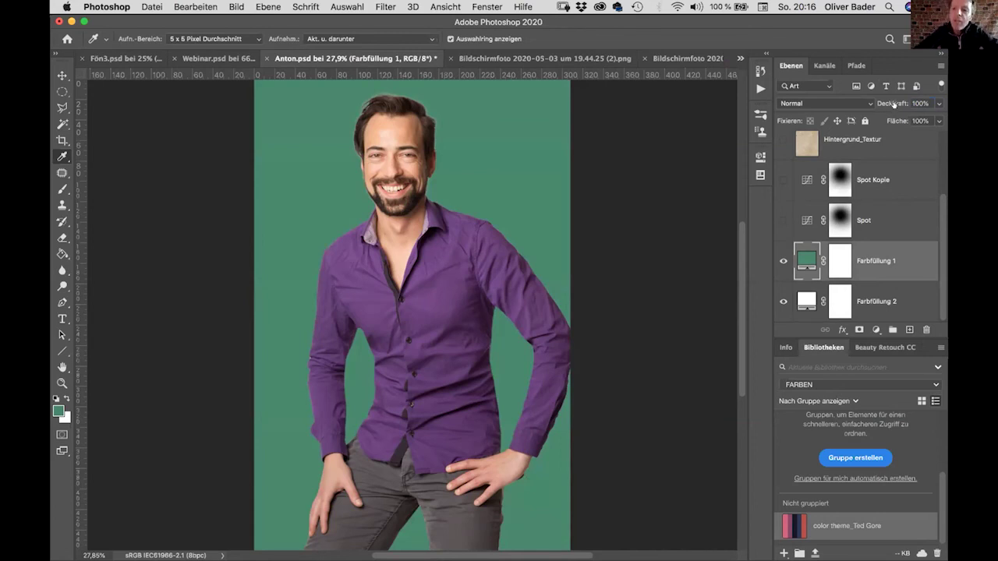
pyautogui.moveTo(893, 103)
pyautogui.mouseDown()
pyautogui.moveTo(874, 103)
pyautogui.moveTo(891, 102)
pyautogui.mouseUp()
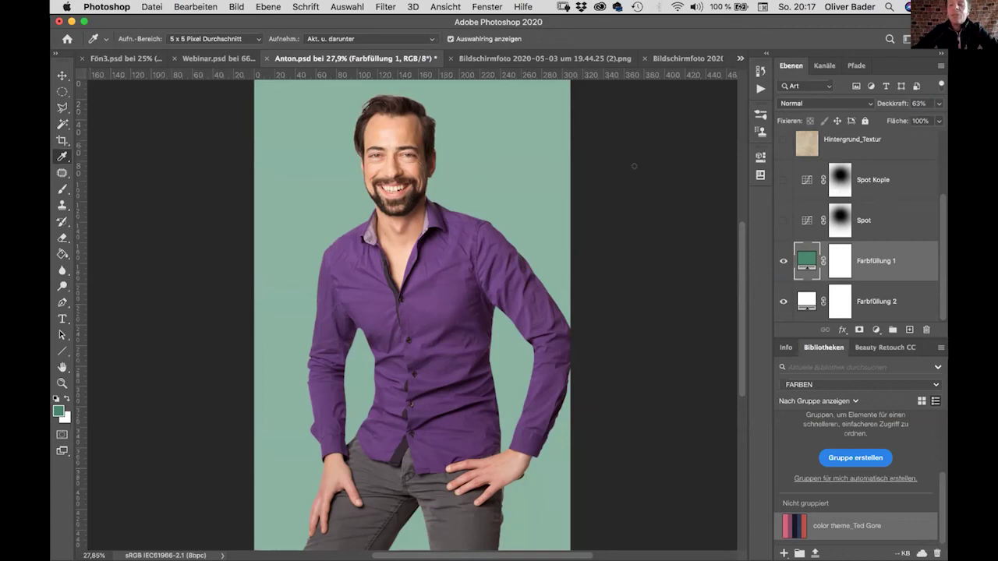
# Show the Spot curves layer over the green background, and preview the Spot Kopie layer before hiding it again
pyautogui.moveTo(940, 263); pyautogui.dragTo(940, 206)
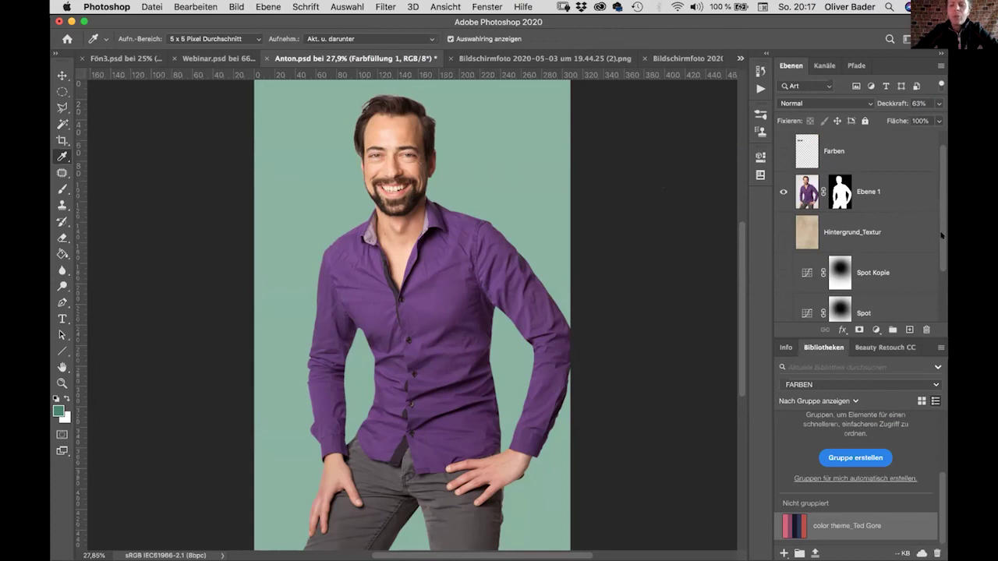
pyautogui.moveTo(941, 236); pyautogui.dragTo(942, 267)
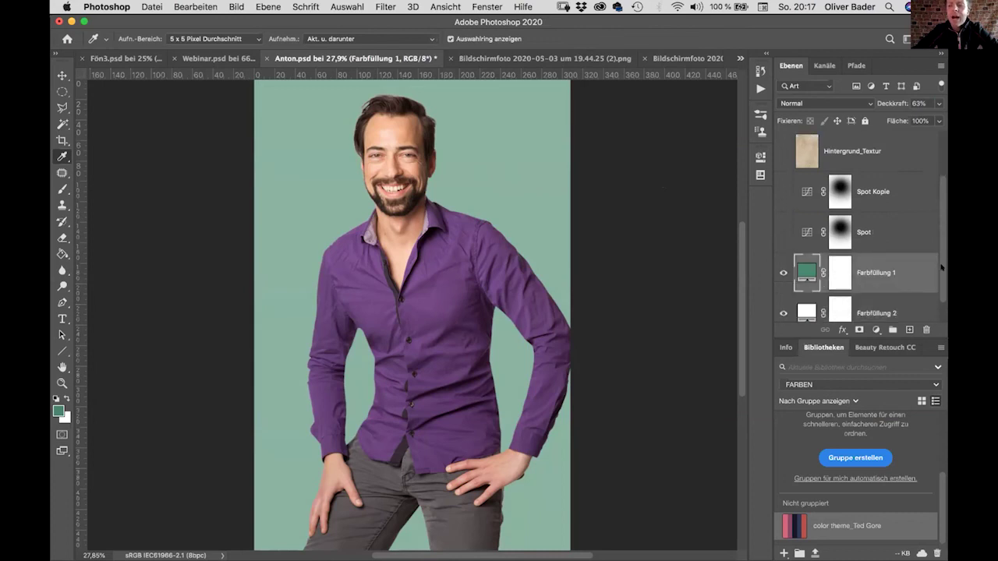
pyautogui.click(783, 231)
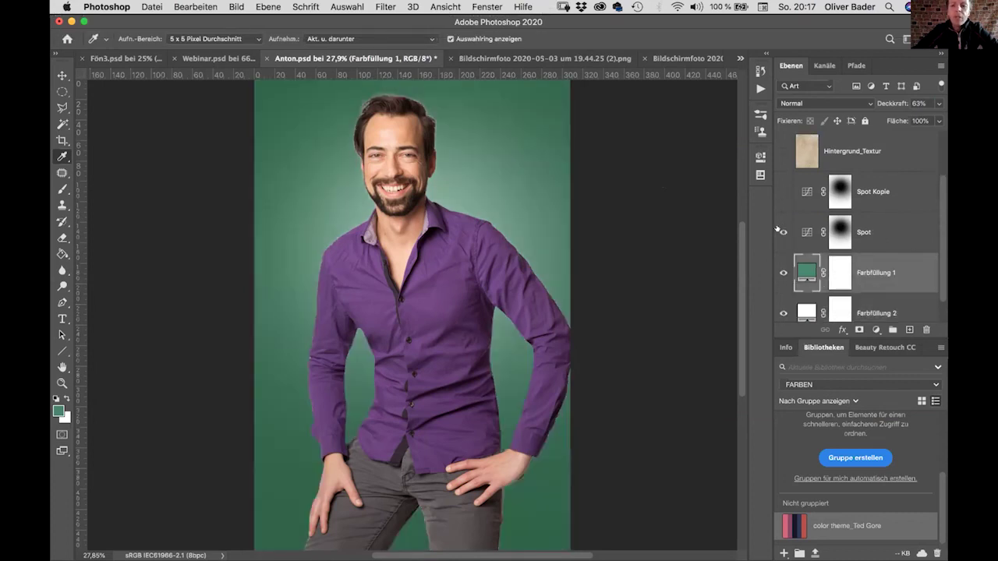
pyautogui.click(782, 191)
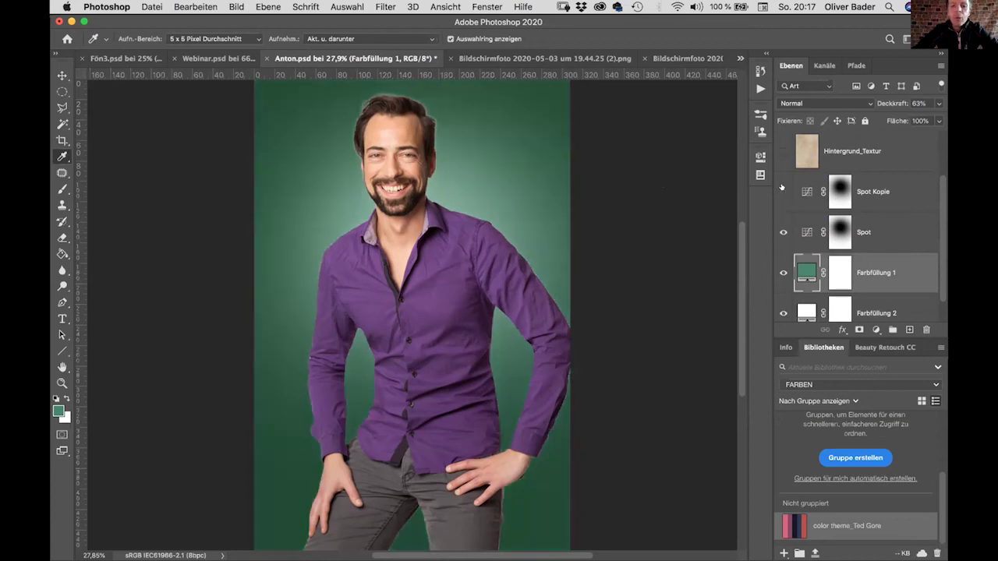
pyautogui.click(782, 190)
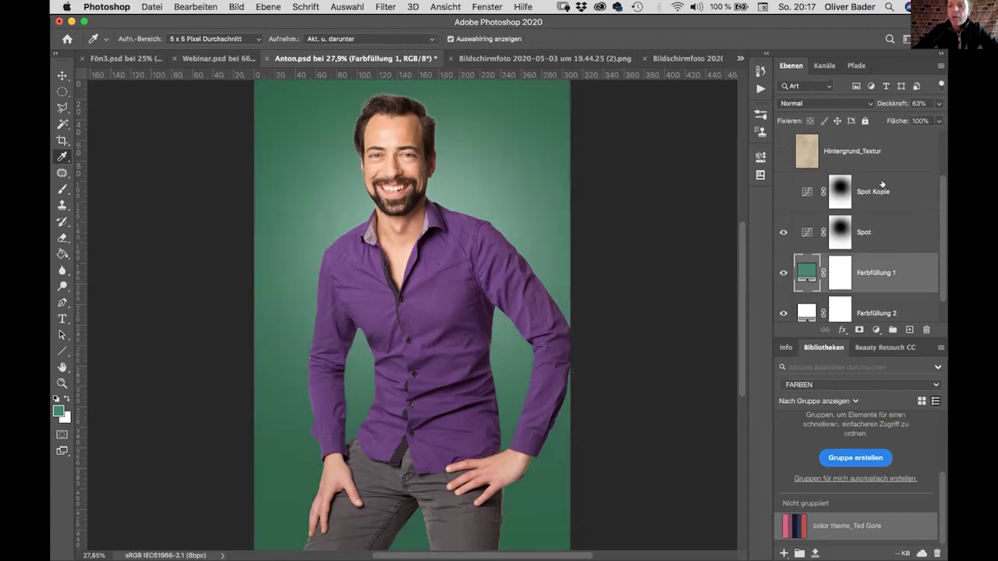
# Set the opacity of the Spot curves layer to 59% and compare the background with and without the layer
pyautogui.click(839, 232)
pyautogui.moveTo(896, 102); pyautogui.dragTo(880, 103)
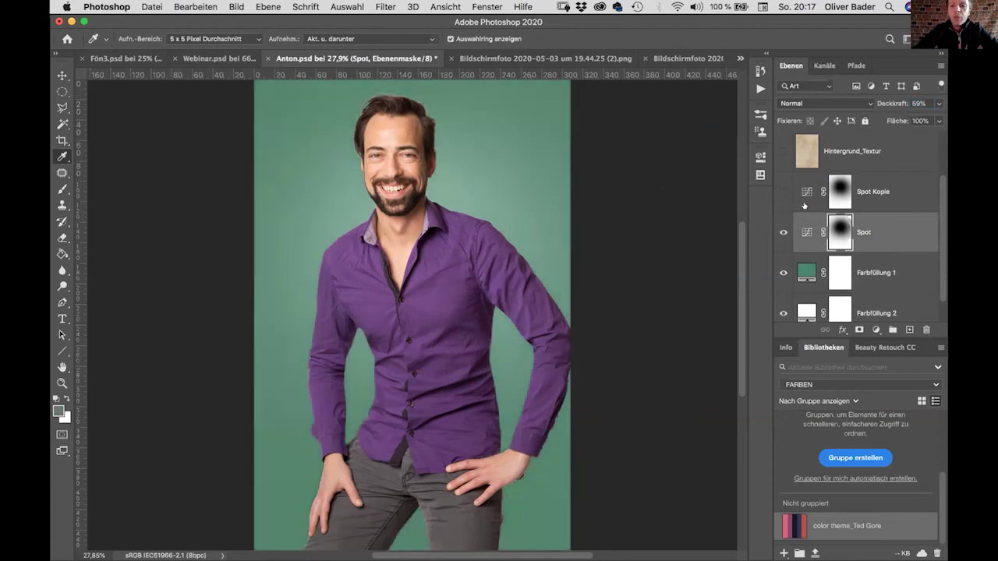
pyautogui.click(783, 232)
pyautogui.press('5')
pyautogui.press('9')
pyautogui.click(784, 232)
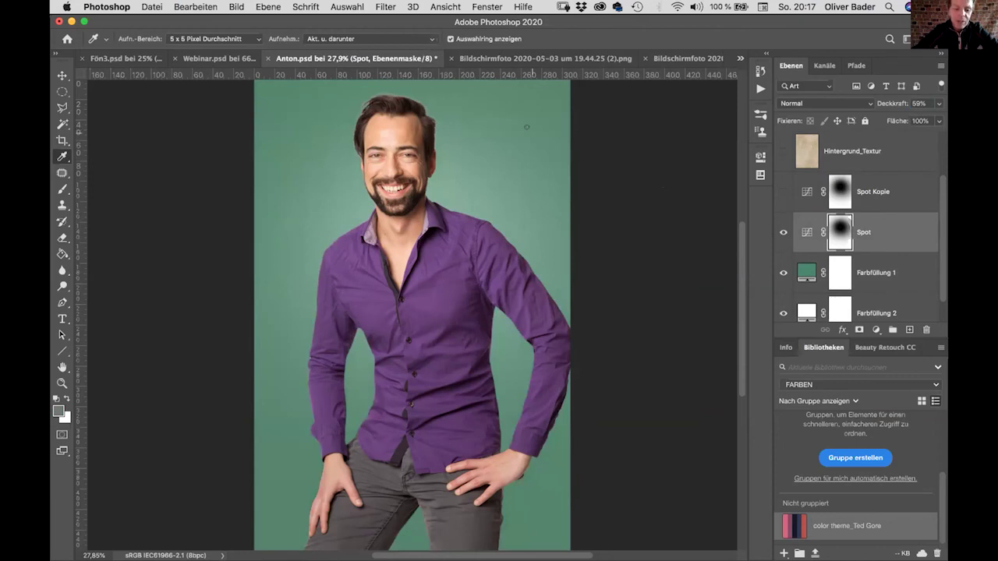
# Show the Hintergrund_Textur layer to add texture to the green background behind the man
pyautogui.press('super+plus')
pyautogui.press('super+plus')
pyautogui.press('super+plus')
pyautogui.press('super+plus')
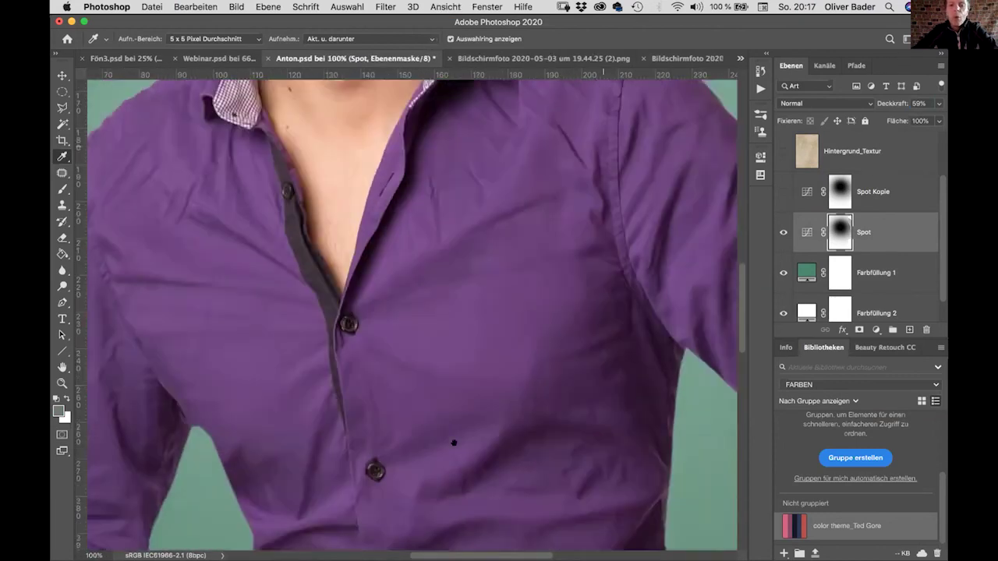
pyautogui.scroll(10, 454, 443)
pyautogui.hscroll(5, 513, 245)
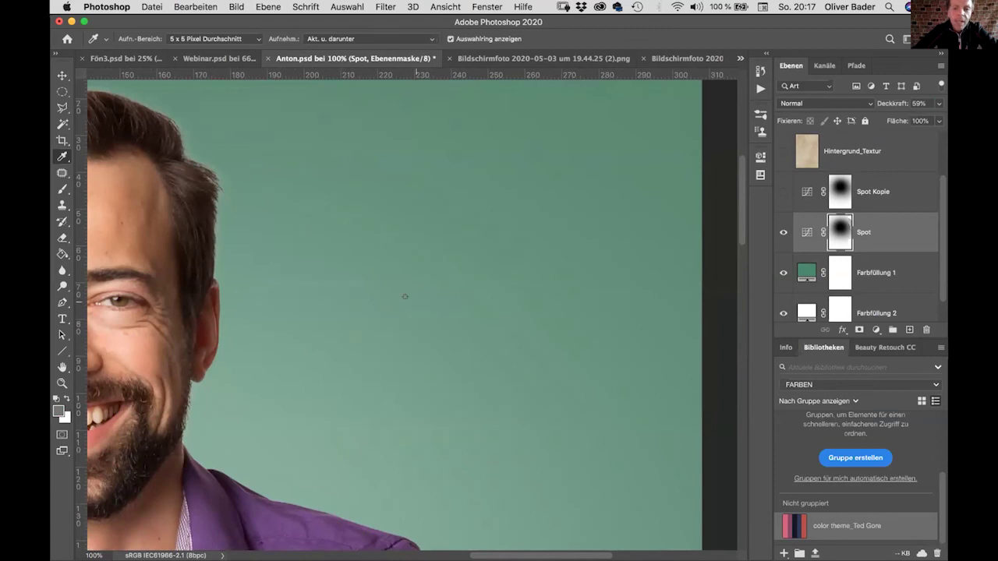
pyautogui.click(777, 147)
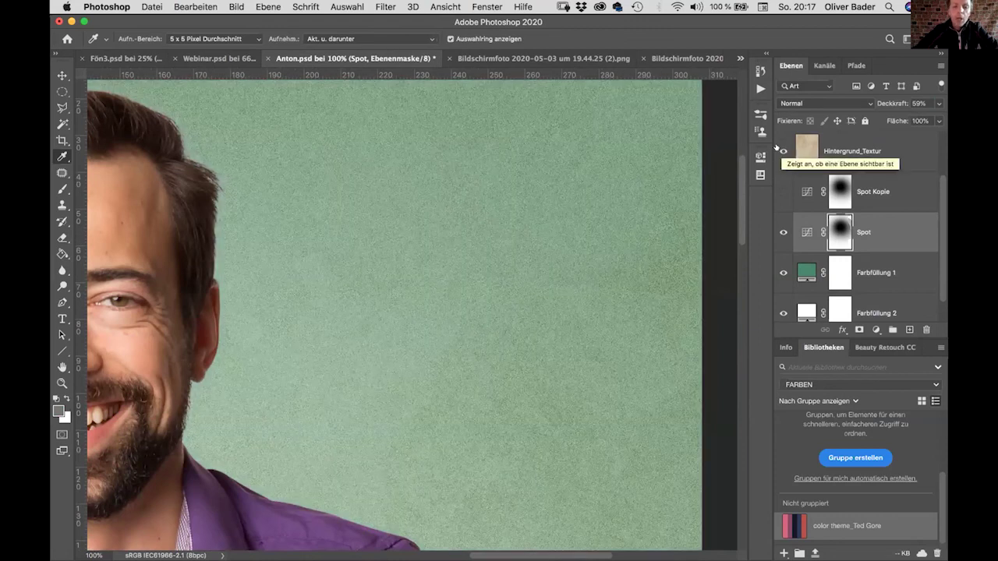
# Reduce the opacity of the Hintergrund_Textur layer to 67%
pyautogui.press('super+minus')
pyautogui.press('super+minus')
pyautogui.press('super+minus')
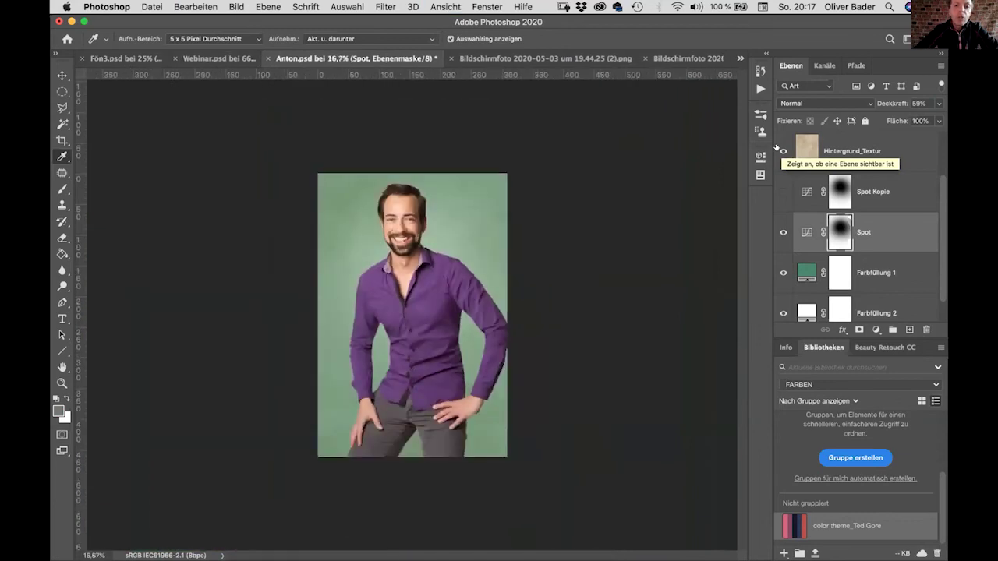
pyautogui.click(840, 153)
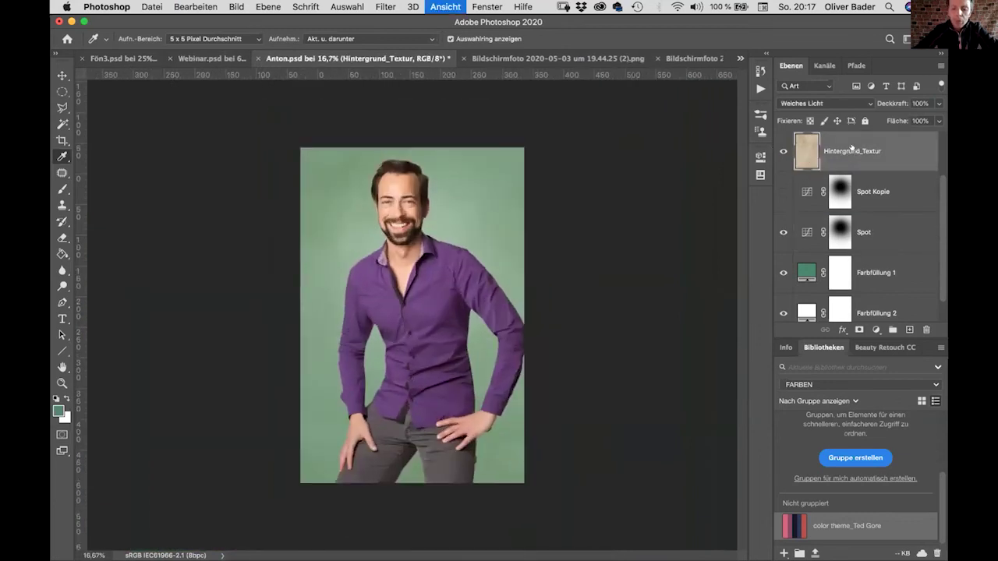
pyautogui.press('super+plus')
pyautogui.moveTo(894, 103); pyautogui.dragTo(883, 104)
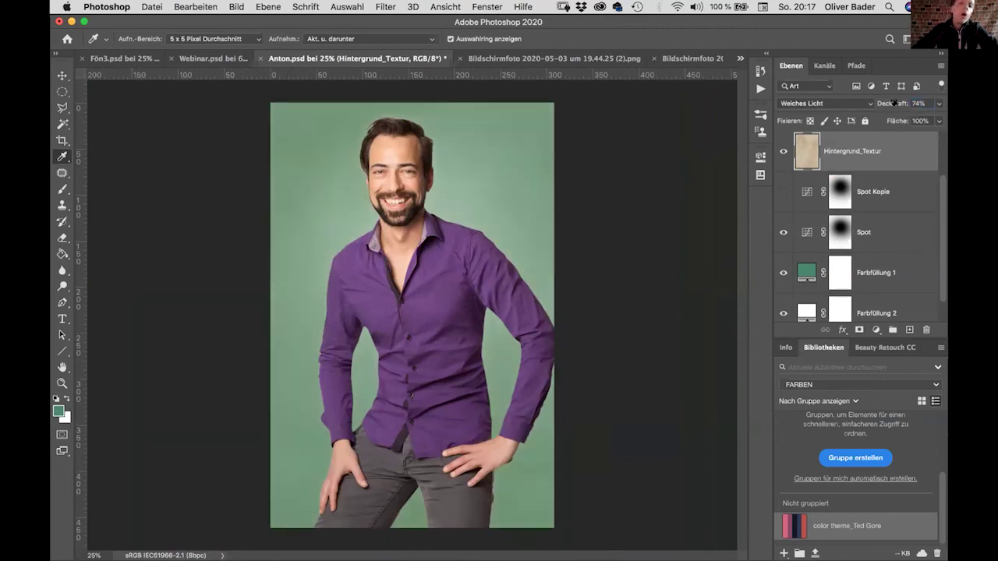
pyautogui.moveTo(893, 104); pyautogui.dragTo(887, 103)
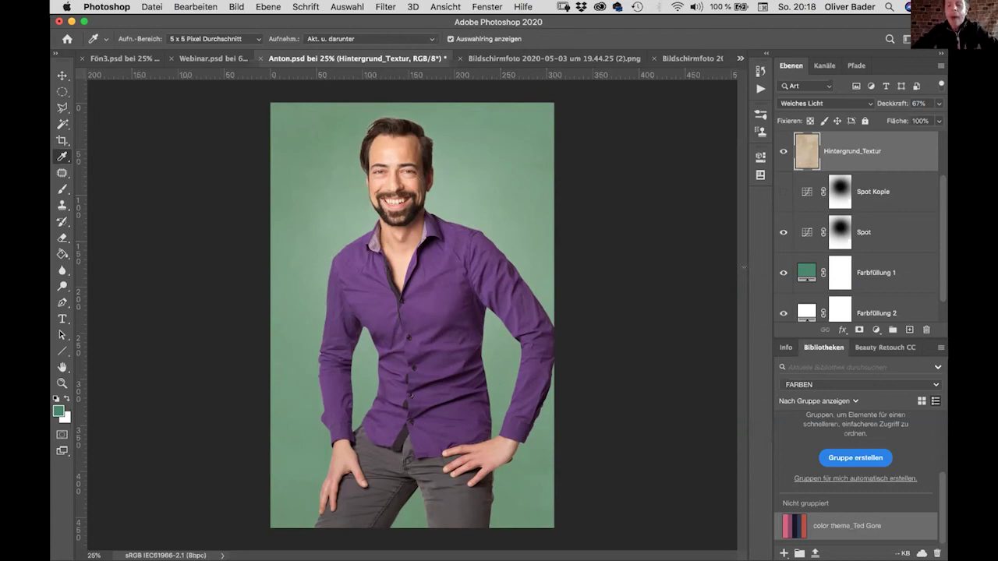
# Isolate the Ebene 1 portrait layer, view its layer mask on its own, and disable the mask to examine the original background
pyautogui.moveTo(940, 266); pyautogui.dragTo(941, 205)
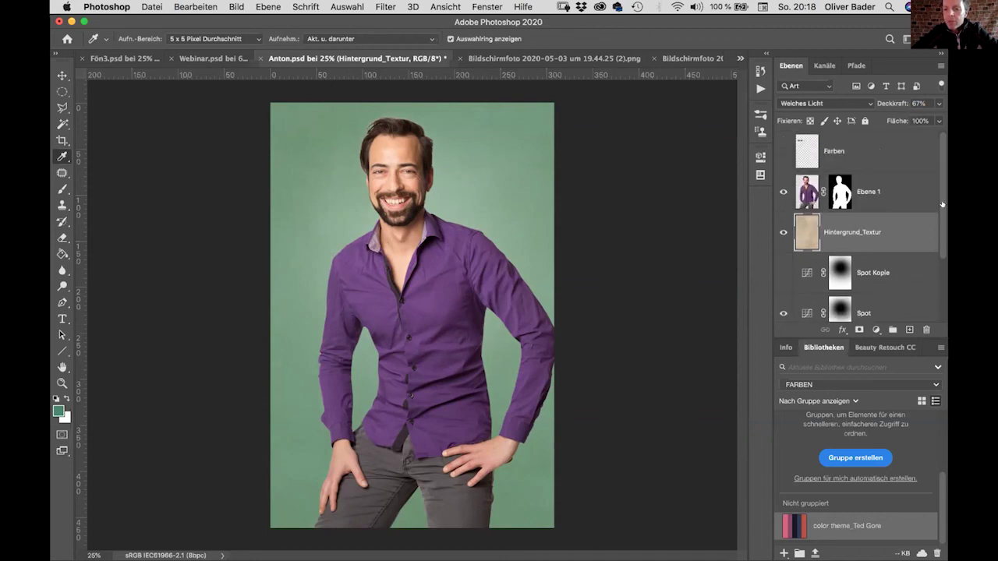
pyautogui.keyDown('alt'); pyautogui.click(783, 190); pyautogui.keyUp('alt')
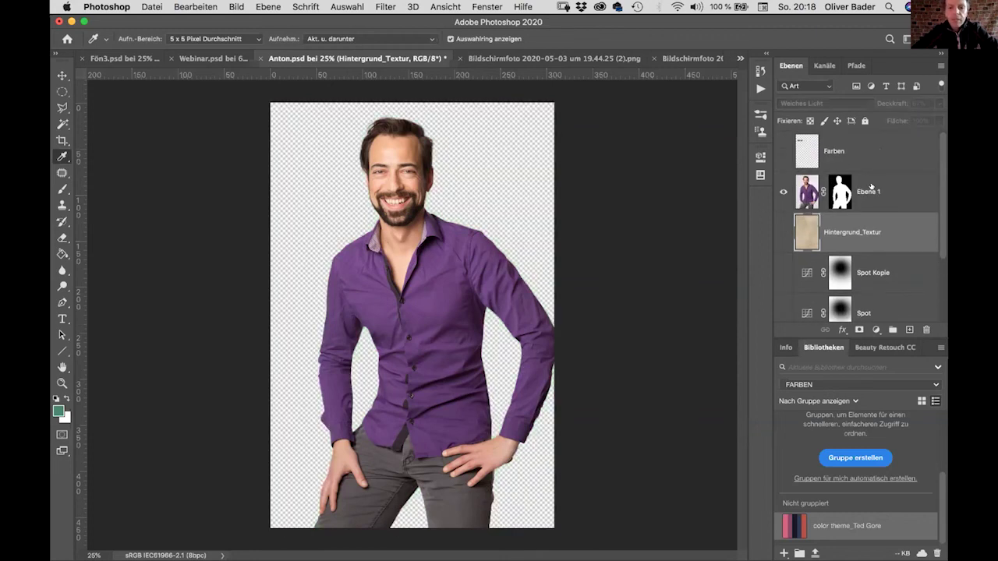
pyautogui.keyDown('alt'); pyautogui.click(840, 191); pyautogui.keyUp('alt')
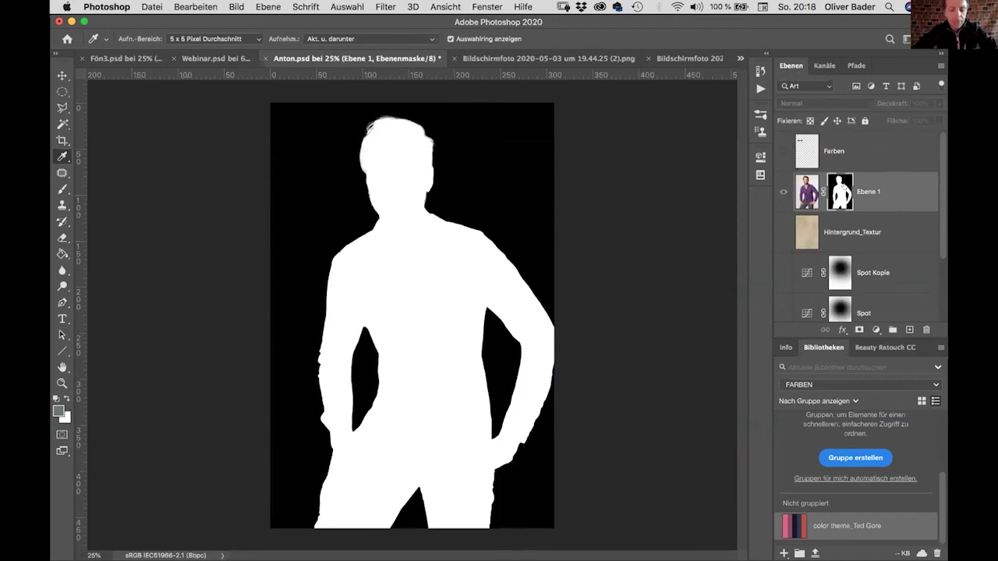
pyautogui.keyDown('shift'); pyautogui.click(841, 191); pyautogui.keyUp('shift')
pyautogui.keyDown('shift'); pyautogui.click(840, 191); pyautogui.keyUp('shift')
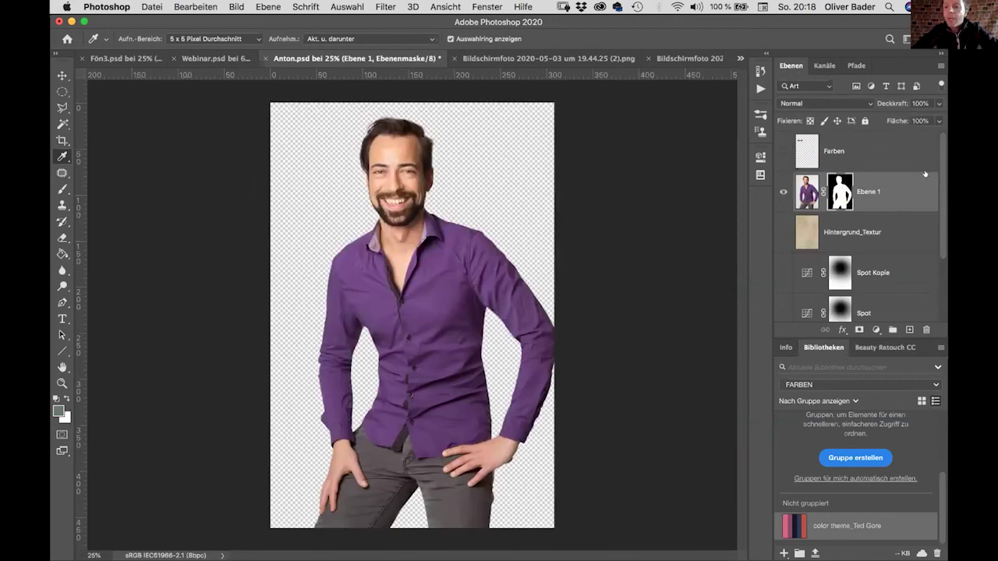
pyautogui.keyDown('shift'); pyautogui.click(840, 191); pyautogui.keyUp('shift')
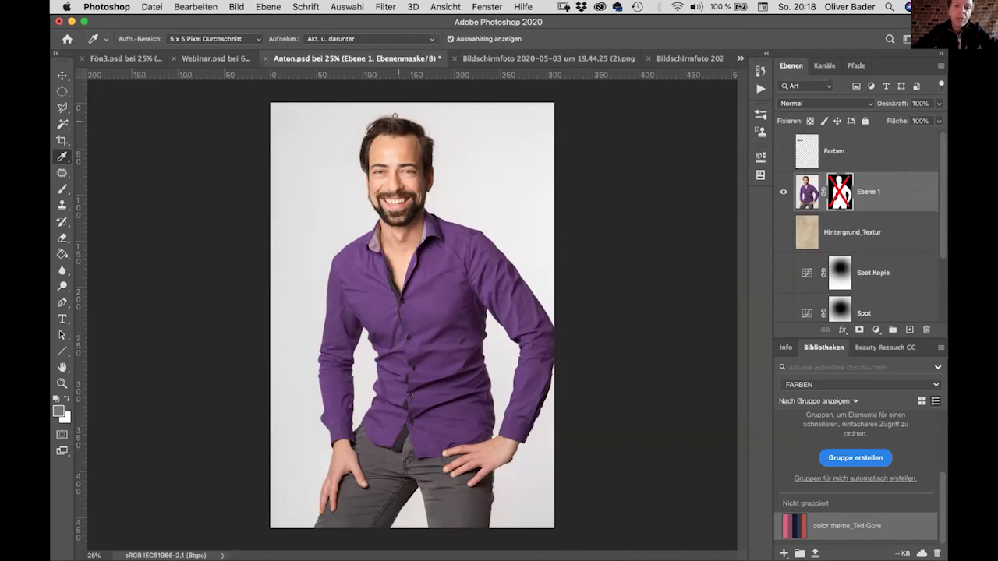
# Examine the hair edges of Ebene 1 up close, comparing the masked cutout, the mask alone and the unmasked photo
pyautogui.press('super+plus')
pyautogui.press('super+plus')
pyautogui.press('super+plus')
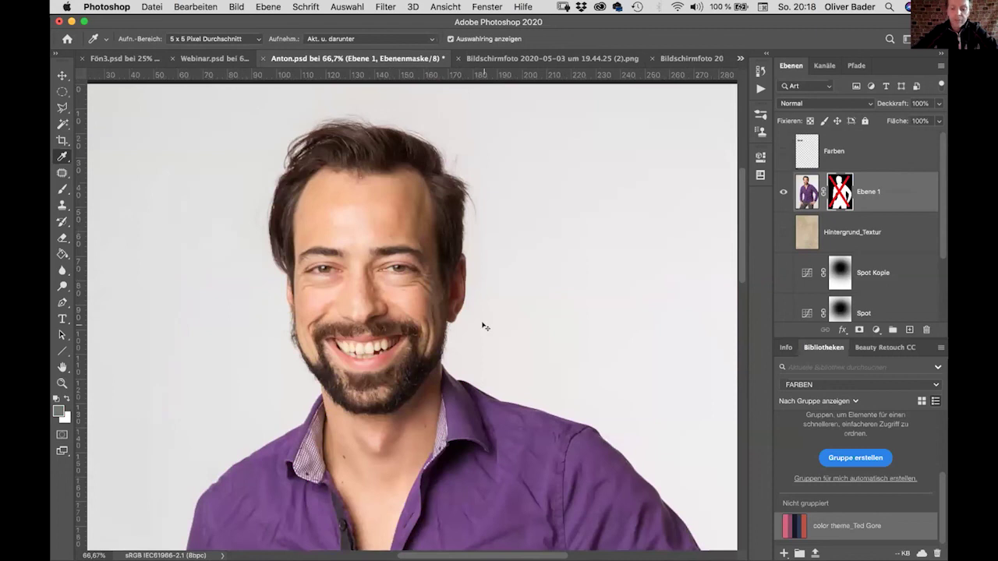
pyautogui.press('super+plus')
pyautogui.keyDown('shift'); pyautogui.click(840, 191); pyautogui.keyUp('shift')
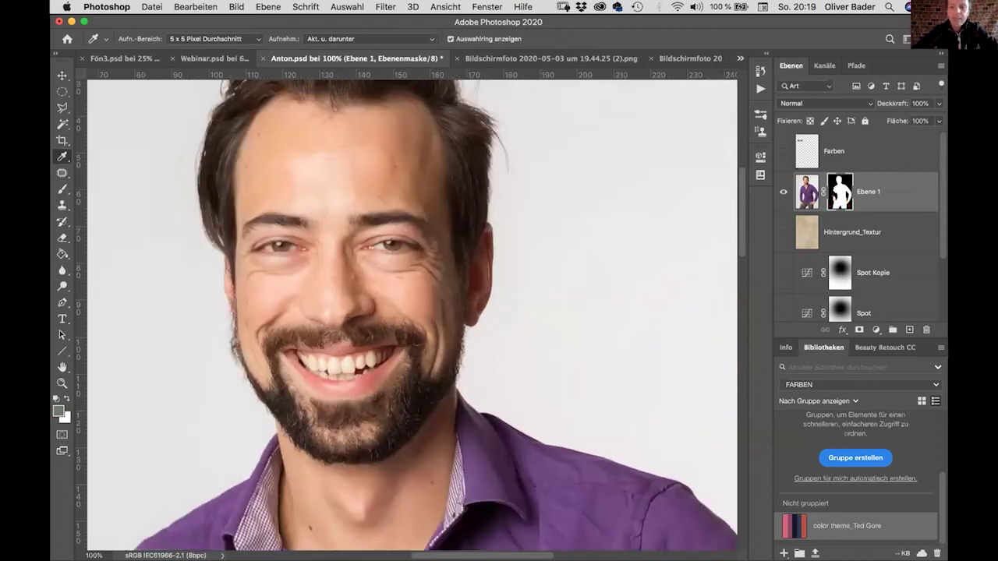
pyautogui.keyDown('alt'); pyautogui.click(839, 191); pyautogui.keyUp('alt')
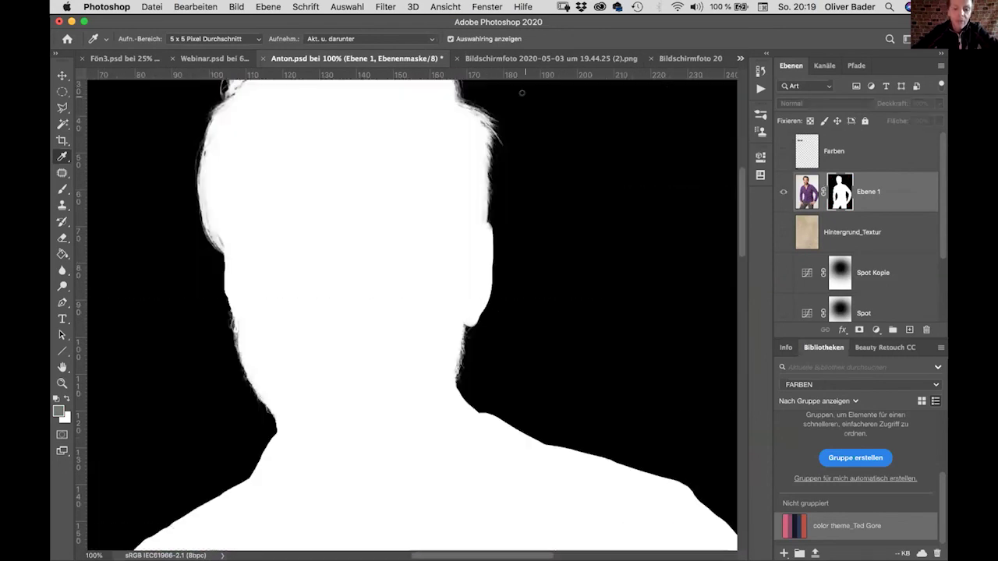
pyautogui.moveTo(467, 134); pyautogui.dragTo(464, 236)
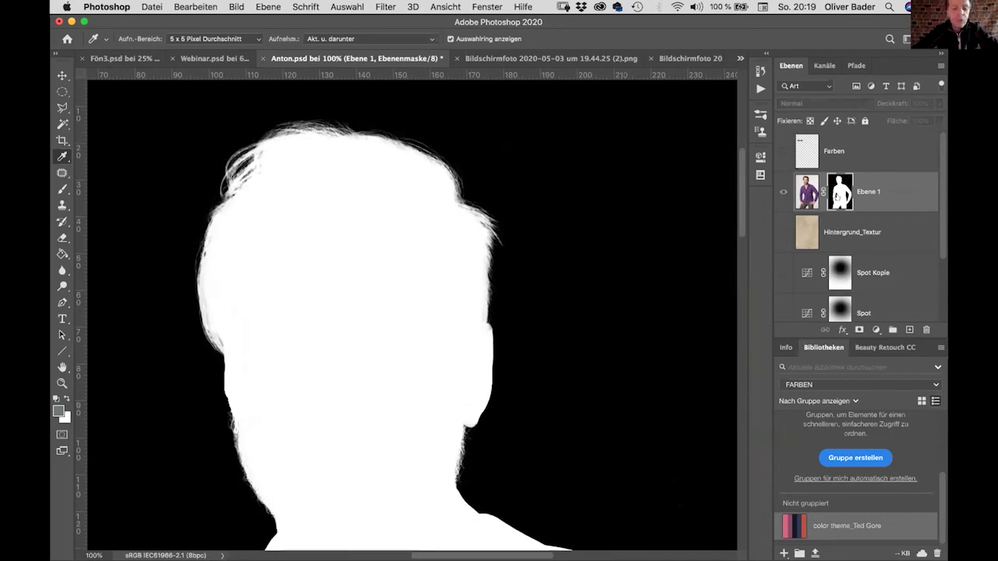
pyautogui.keyDown('shift'); pyautogui.click(838, 196); pyautogui.keyUp('shift')
pyautogui.keyDown('shift'); pyautogui.click(838, 197); pyautogui.keyUp('shift')
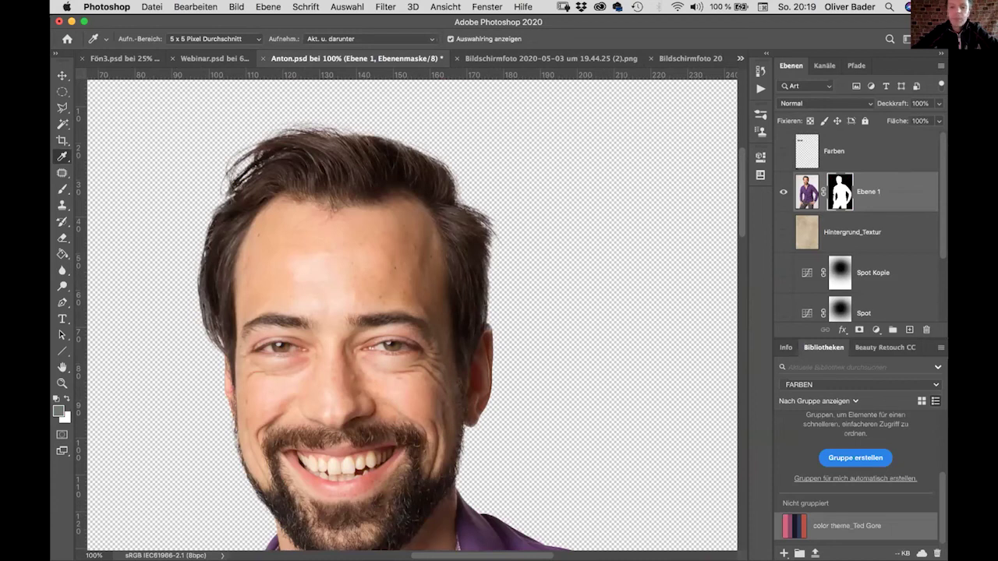
pyautogui.keyDown('shift'); pyautogui.click(829, 193); pyautogui.keyUp('shift')
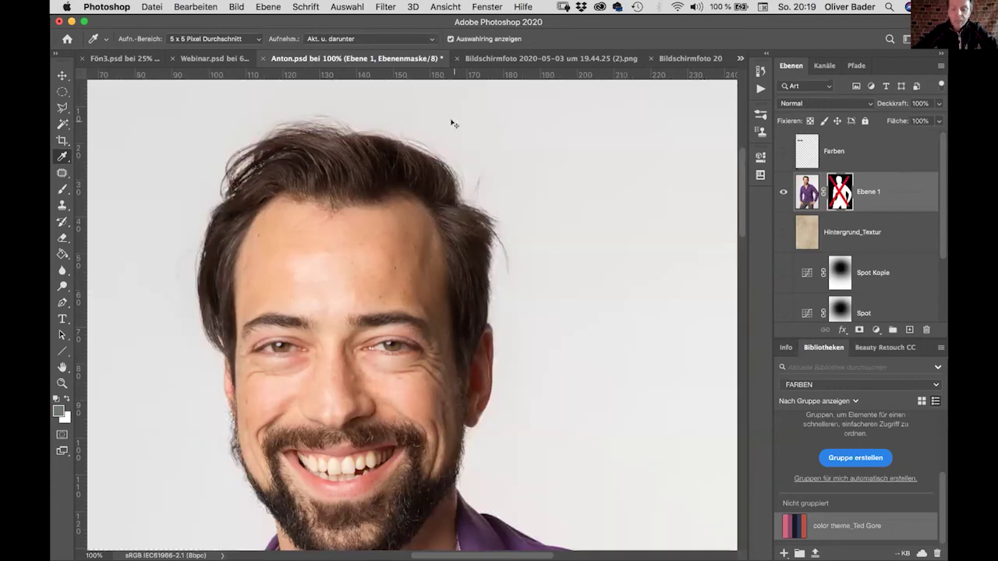
# Re-enable the Ebene 1 layer mask and show only the Farbfüllung 1 and Farbfüllung 2 layers behind the portrait
pyautogui.press('super+minus')
pyautogui.press('super+minus')
pyautogui.press('super+minus')
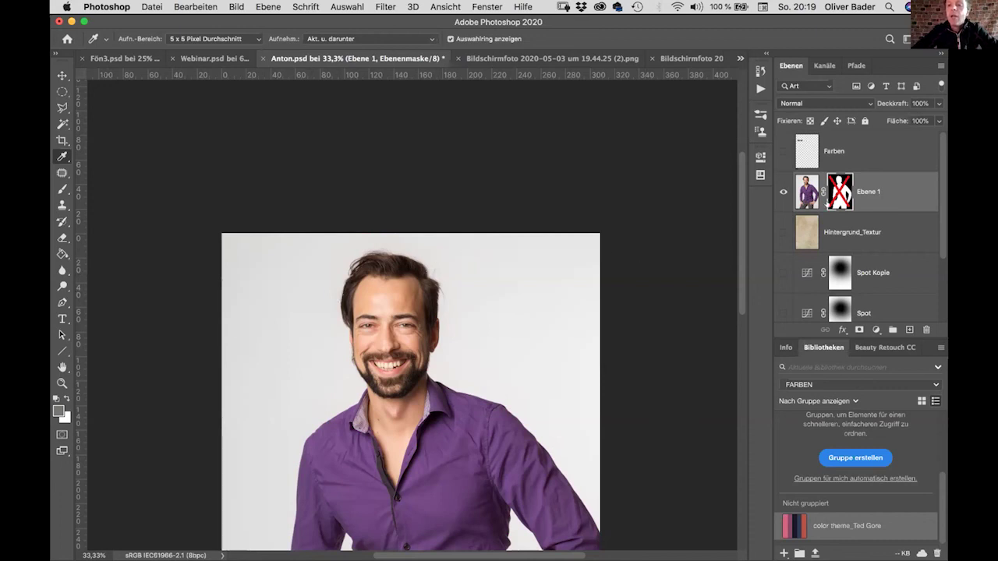
pyautogui.scroll(-3, 935, 155)
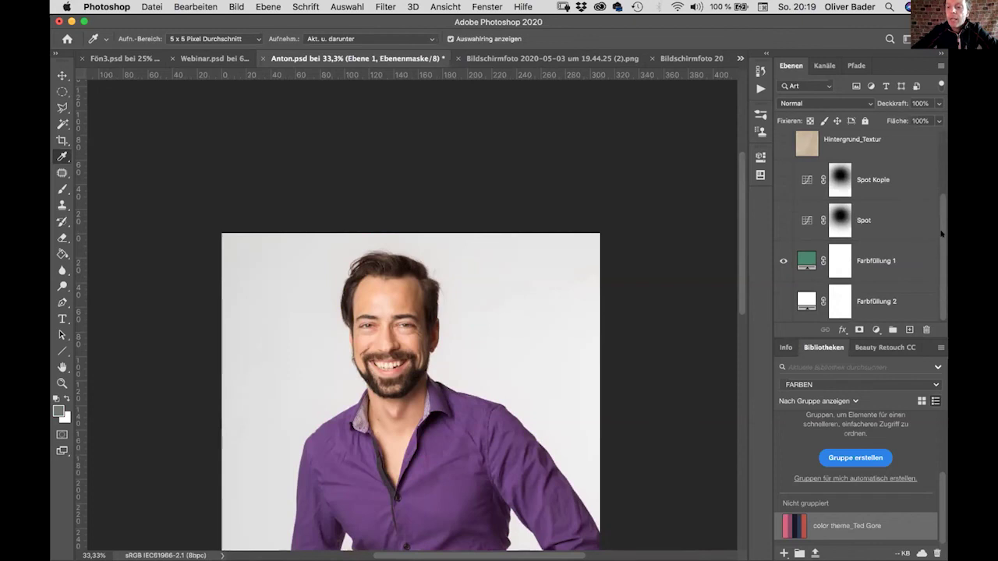
pyautogui.scroll(2, 854, 175)
pyautogui.keyDown('shift'); pyautogui.click(842, 155); pyautogui.keyUp('shift')
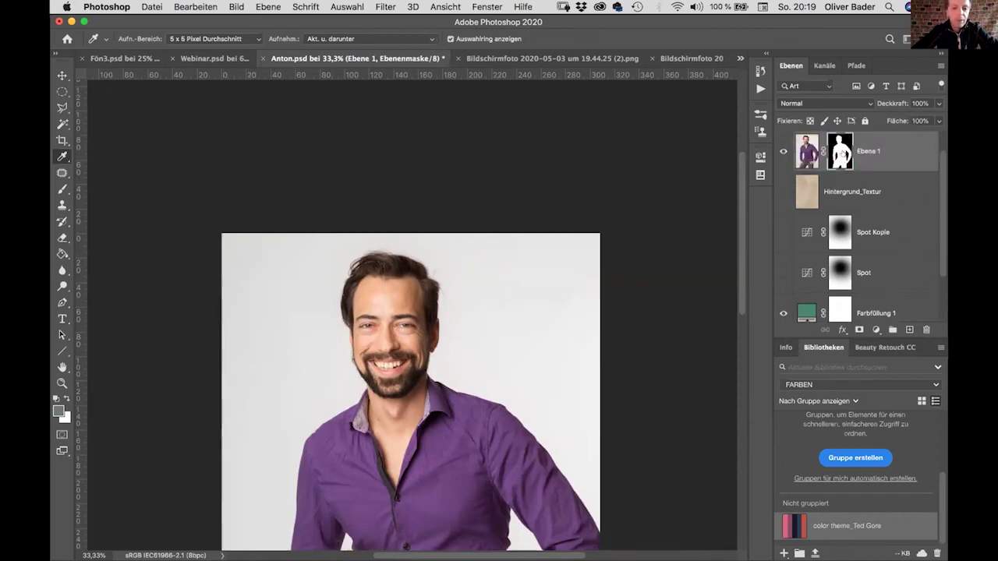
pyautogui.hotkey('alt', '[')
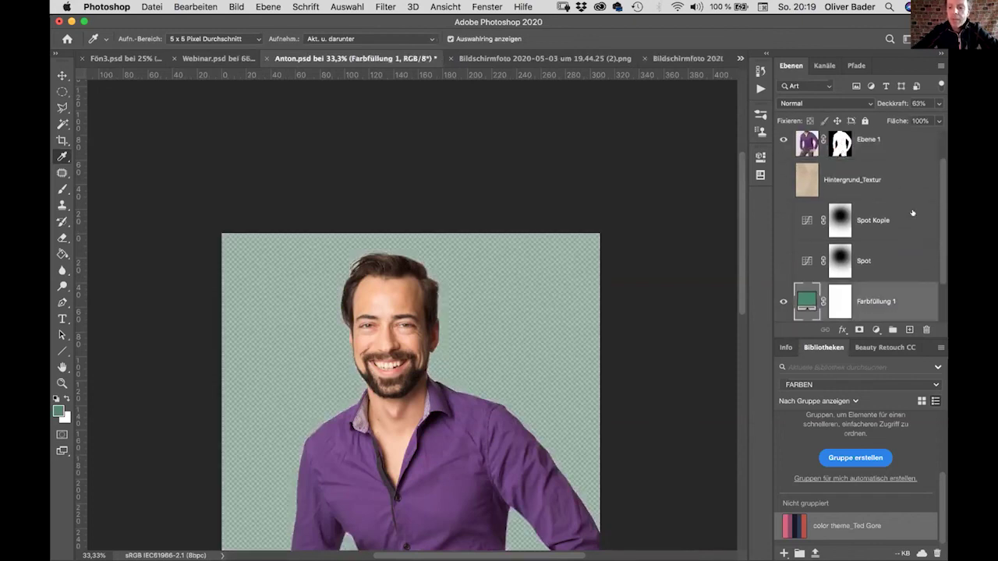
pyautogui.scroll(-1, 938, 274)
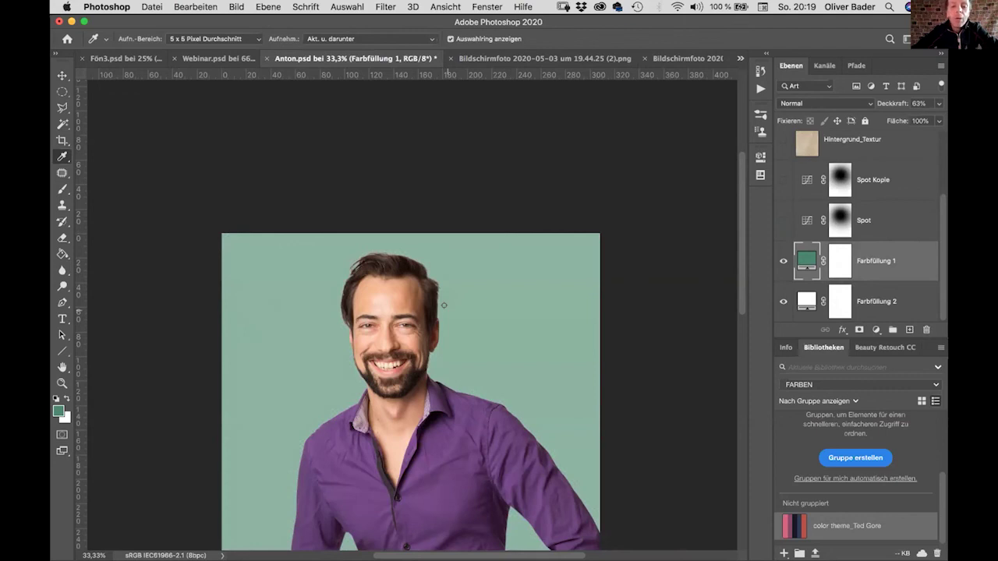
pyautogui.press('super+plus')
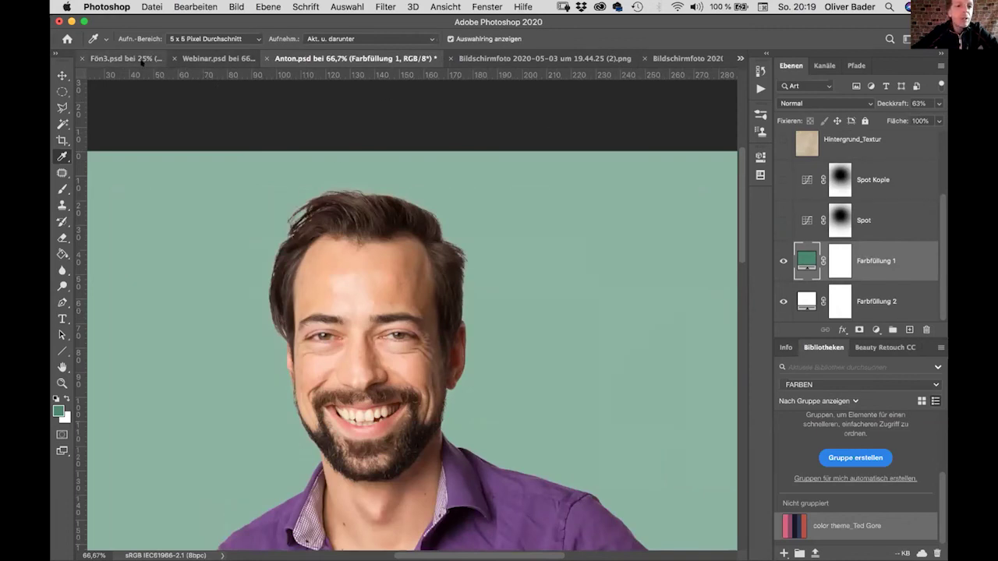
# Switch to the Umfärben.psd document and show the Kleid adjustment layer that recolours the dress
pyautogui.click(736, 57)
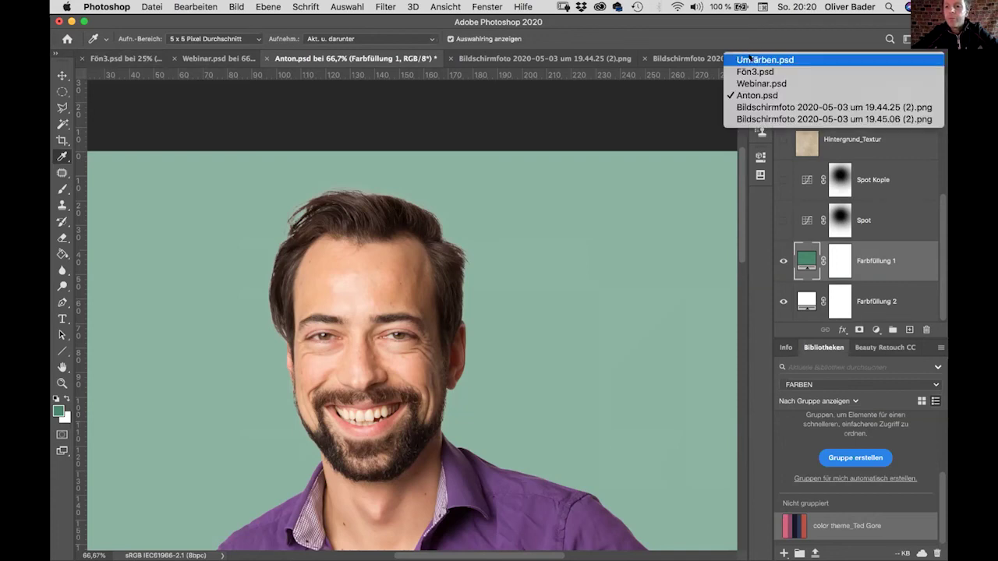
pyautogui.press('Escape')
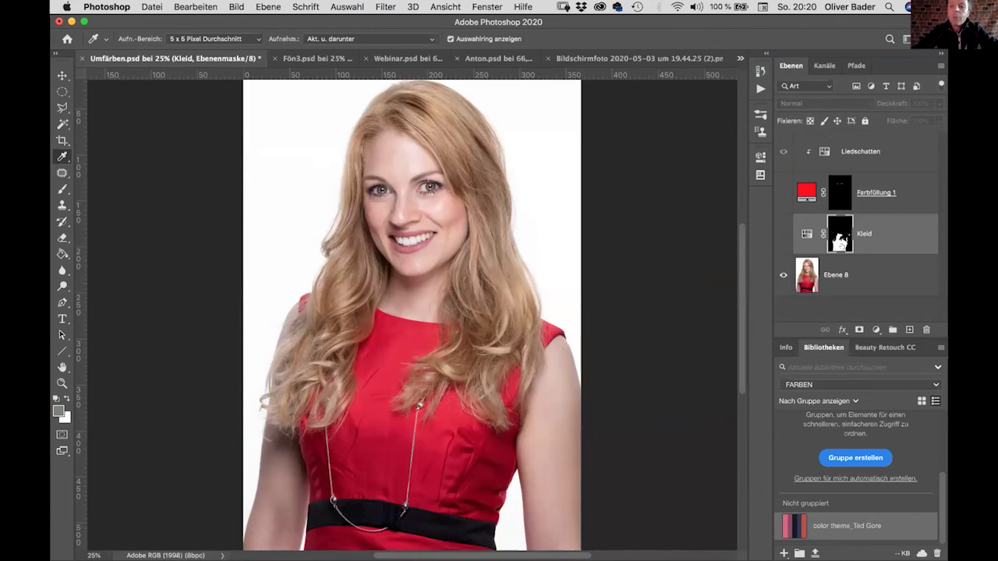
pyautogui.click(782, 233)
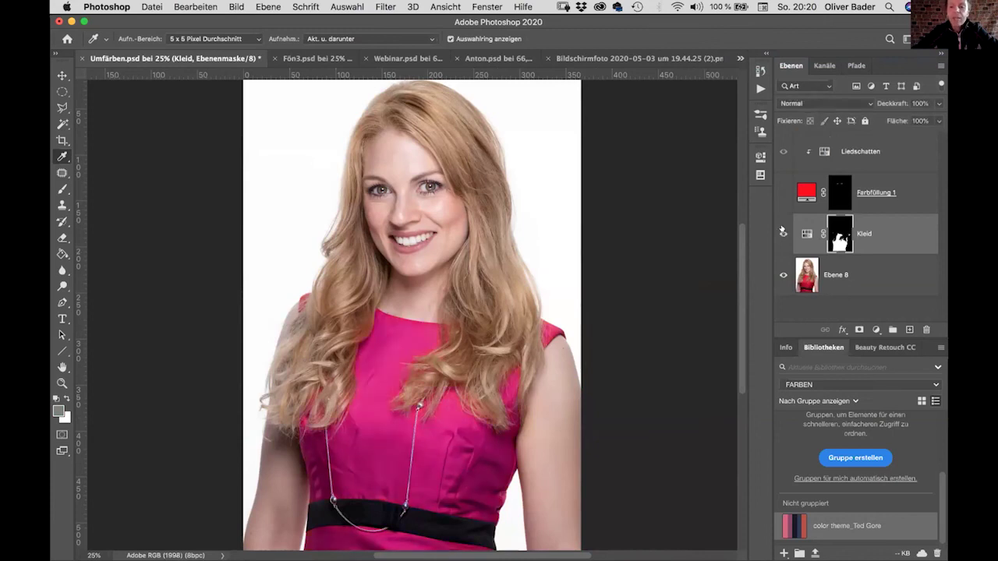
# Examine the layer mask of the Kleid adjustment by toggling it and viewing it on its own
pyautogui.keyDown('shift'); pyautogui.click(835, 236); pyautogui.keyUp('shift')
pyautogui.keyDown('shift'); pyautogui.click(835, 236); pyautogui.keyUp('shift')
pyautogui.keyDown('alt'); pyautogui.click(837, 237); pyautogui.keyUp('alt')
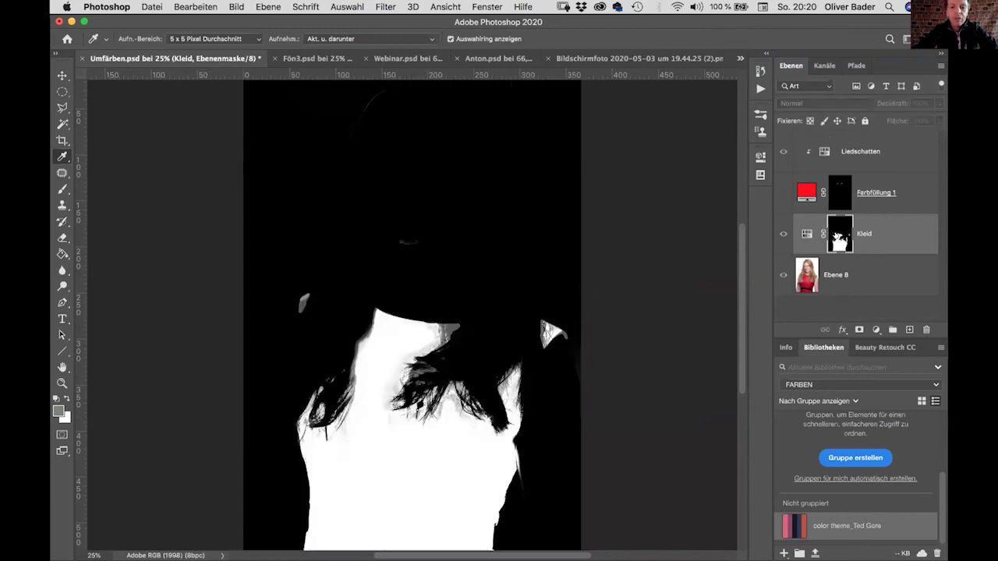
pyautogui.keyDown('alt'); pyautogui.click(837, 237); pyautogui.keyUp('alt')
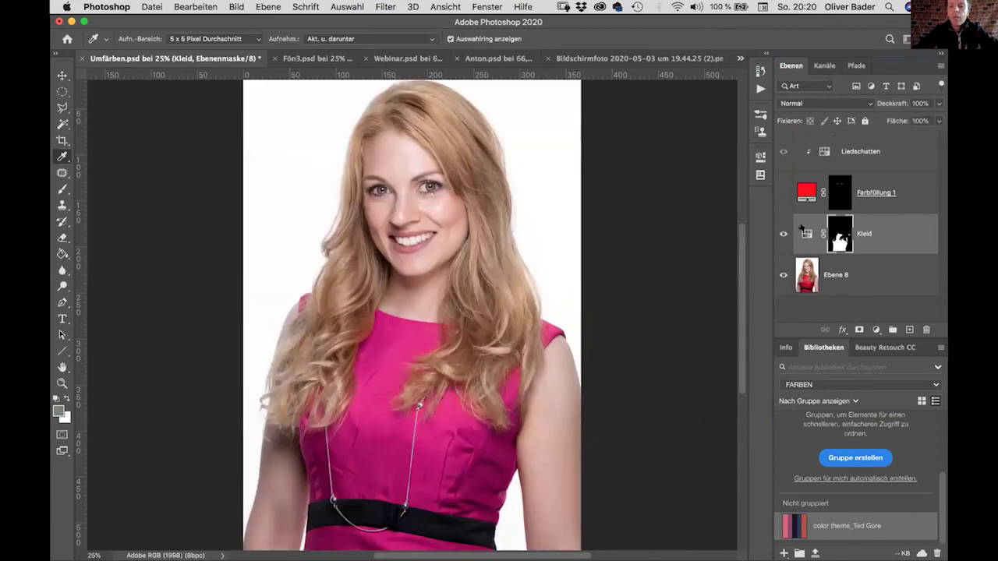
# Open the Hue/Saturation settings of the Kleid layer and set the hue to 0
pyautogui.doubleClick(797, 227)
pyautogui.moveTo(649, 240); pyautogui.dragTo(648, 239)
pyautogui.write('0')
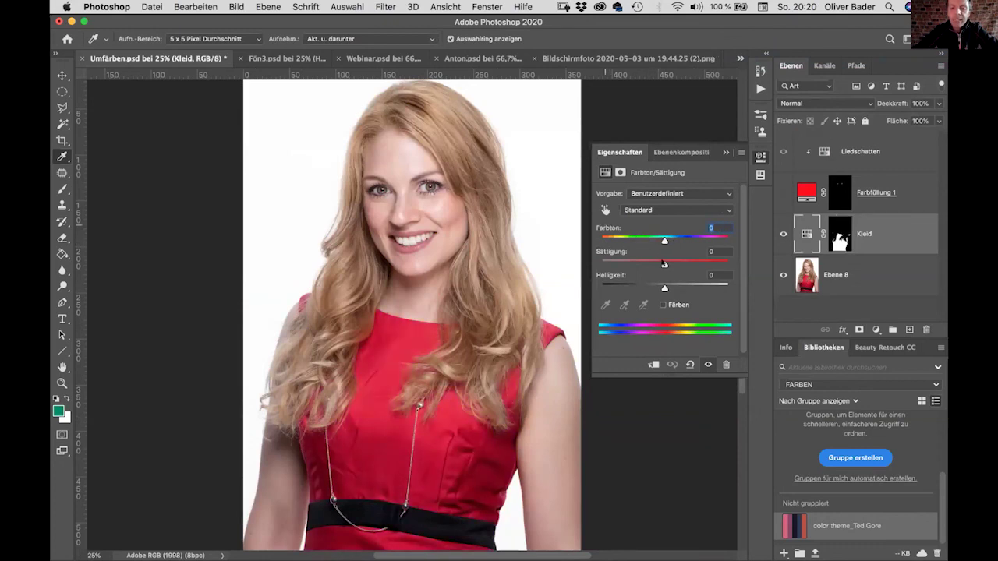
# Set the saturation of the Kleid adjustment to -22 and show the red Farbfüllung 1 layer
pyautogui.moveTo(664, 263); pyautogui.dragTo(652, 264)
pyautogui.click(605, 252)
pyautogui.write('0')
pyautogui.press('Return')
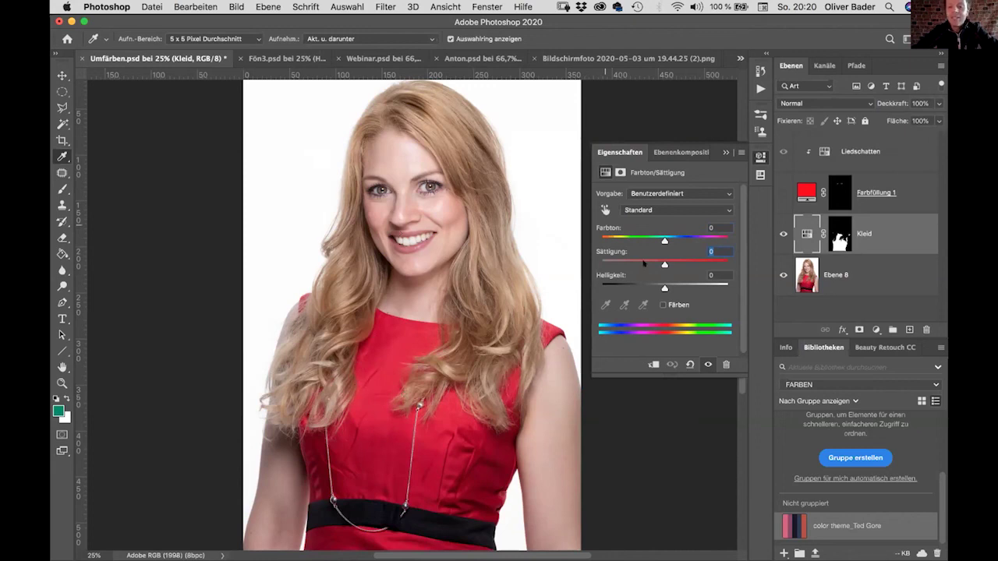
pyautogui.moveTo(663, 265); pyautogui.dragTo(650, 265)
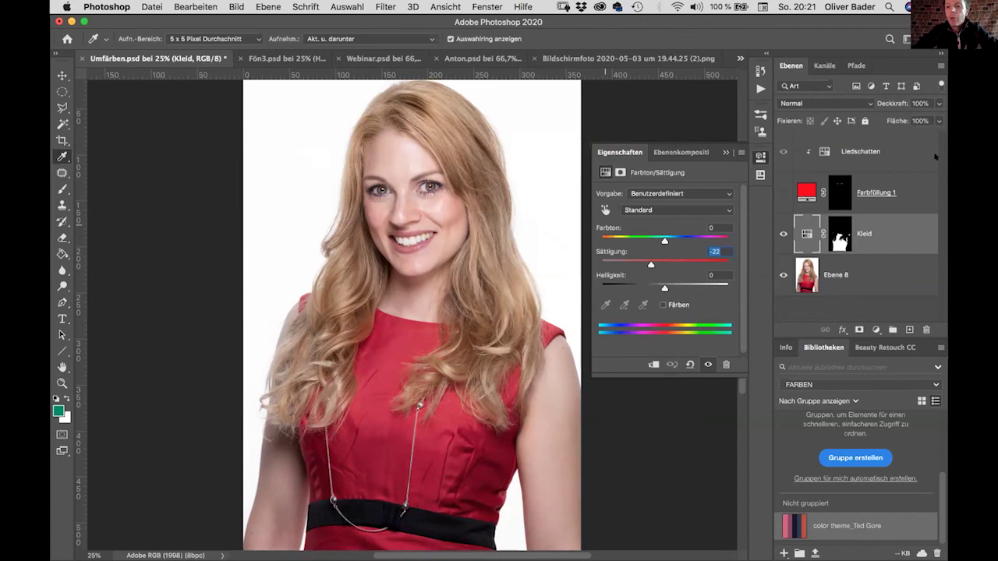
pyautogui.click(782, 192)
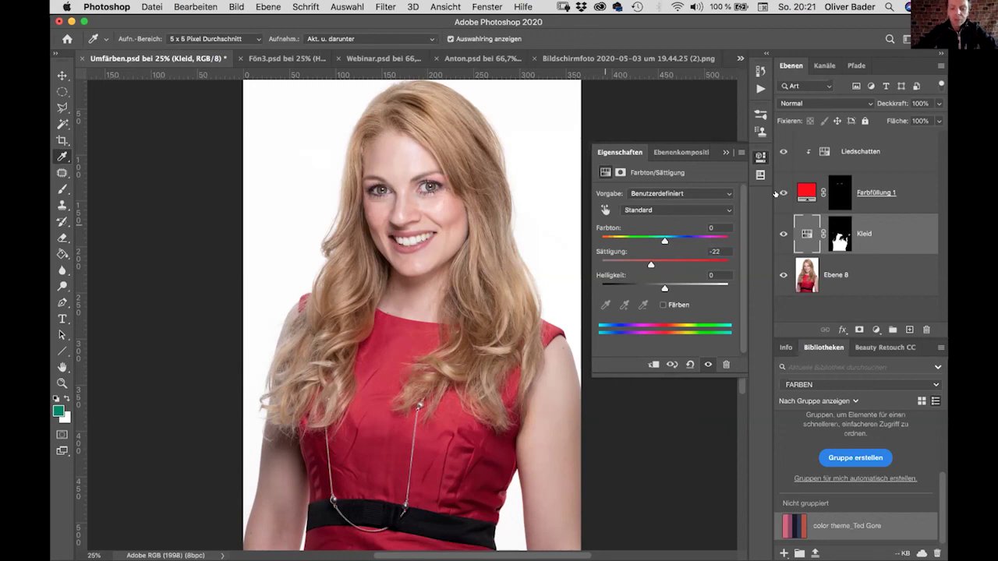
# Compare the eyeshadow in a close-up of the eyes with the Farbfüllung 1 layer shown and hidden
pyautogui.scroll(5, 530, 178)
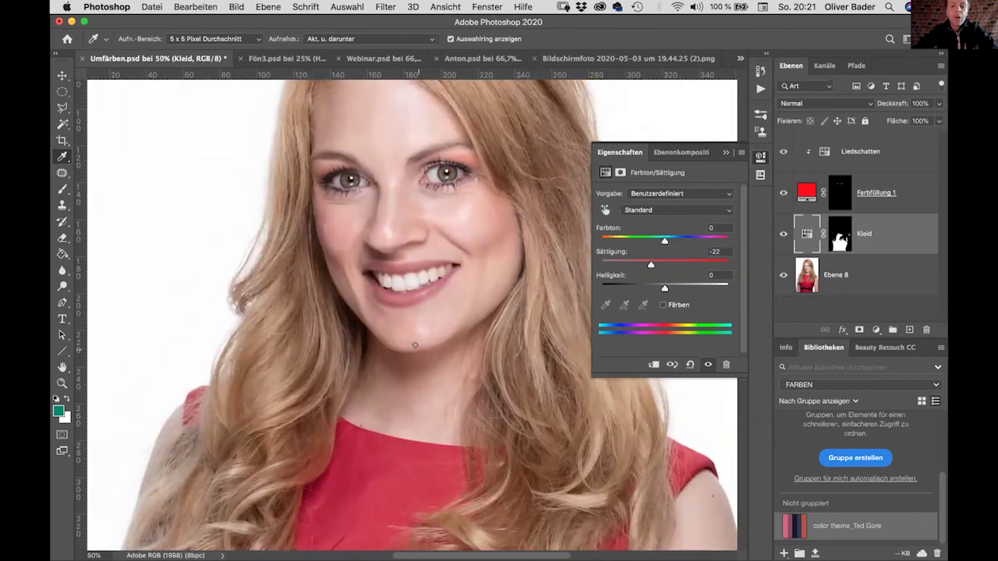
pyautogui.scroll(2, 414, 345)
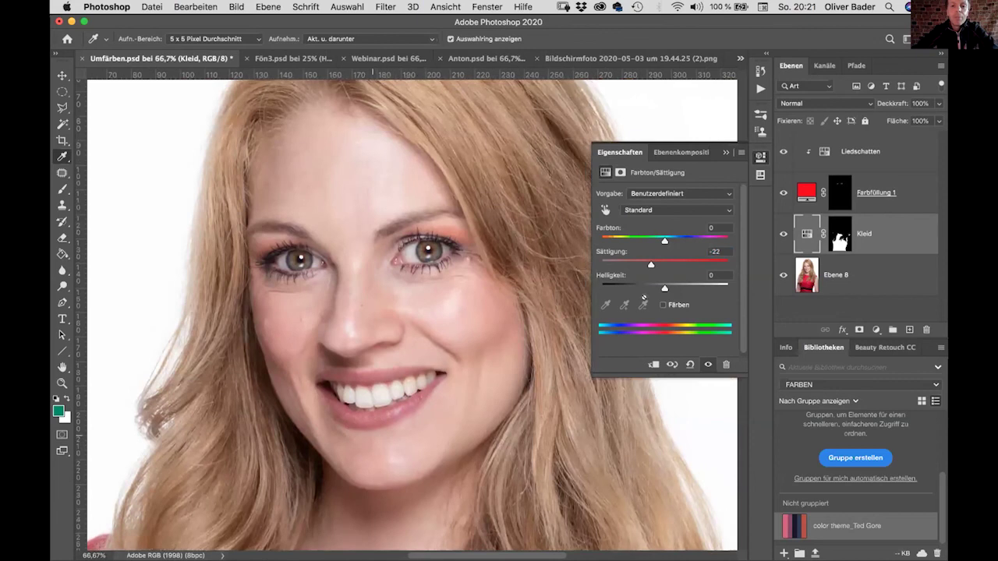
pyautogui.click(782, 192)
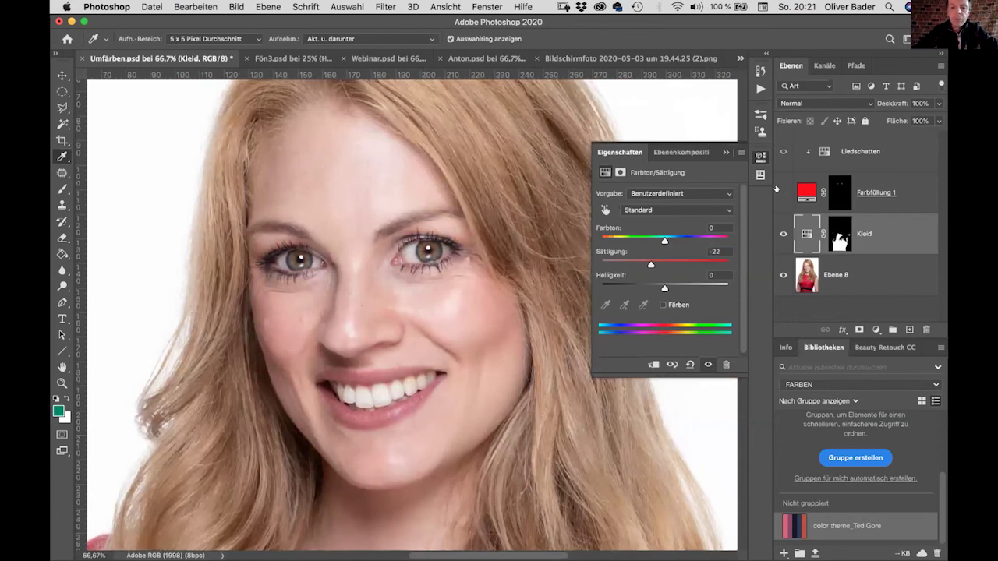
pyautogui.click(778, 191)
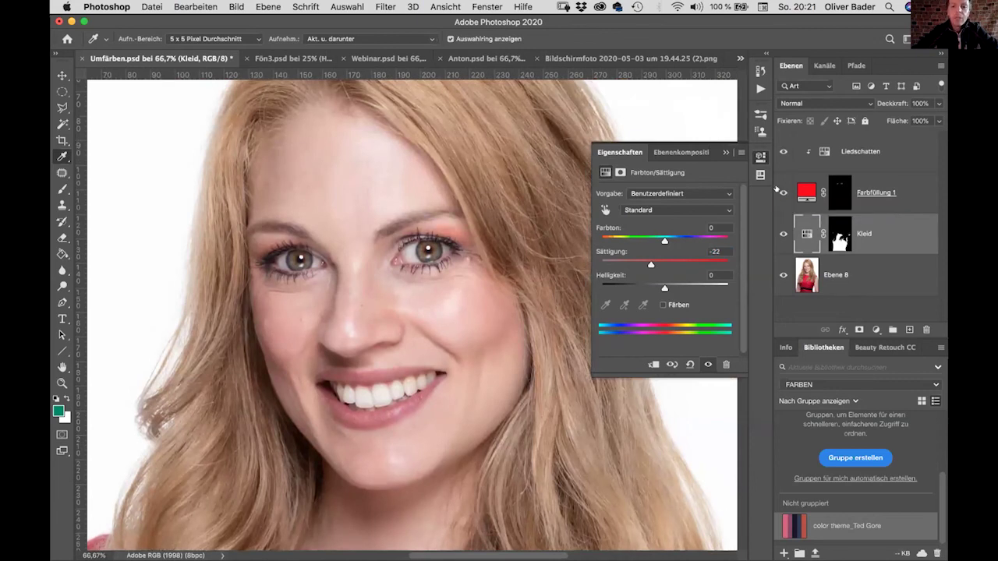
pyautogui.click(777, 189)
pyautogui.click(778, 190)
# Compare the whole portrait with and without the Kleid adjustment and the Farbfüllung 1 eyeshadow layer
pyautogui.press('super+minus')
pyautogui.press('super+minus')
pyautogui.press('super+minus')
pyautogui.press('super+minus')
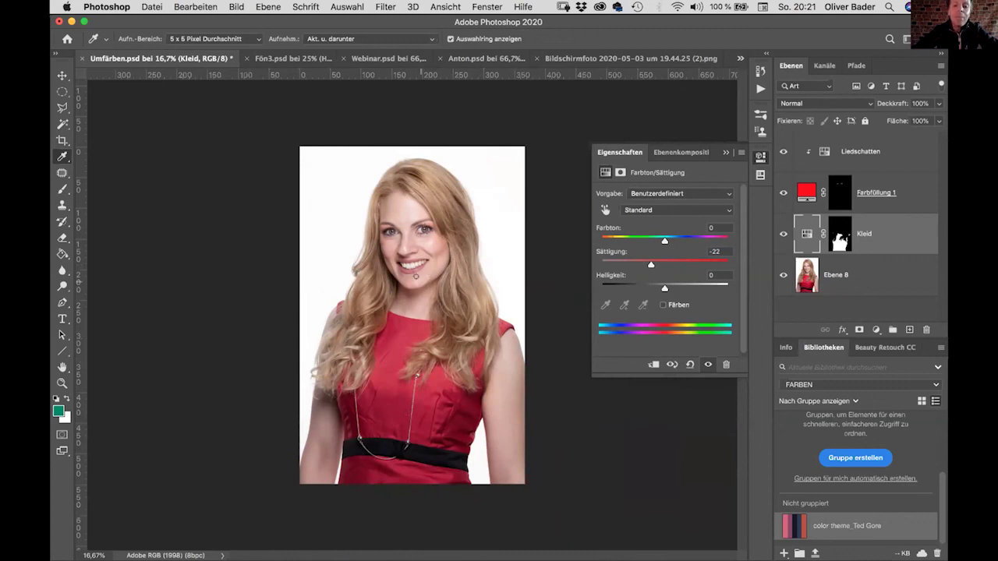
pyautogui.click(783, 234)
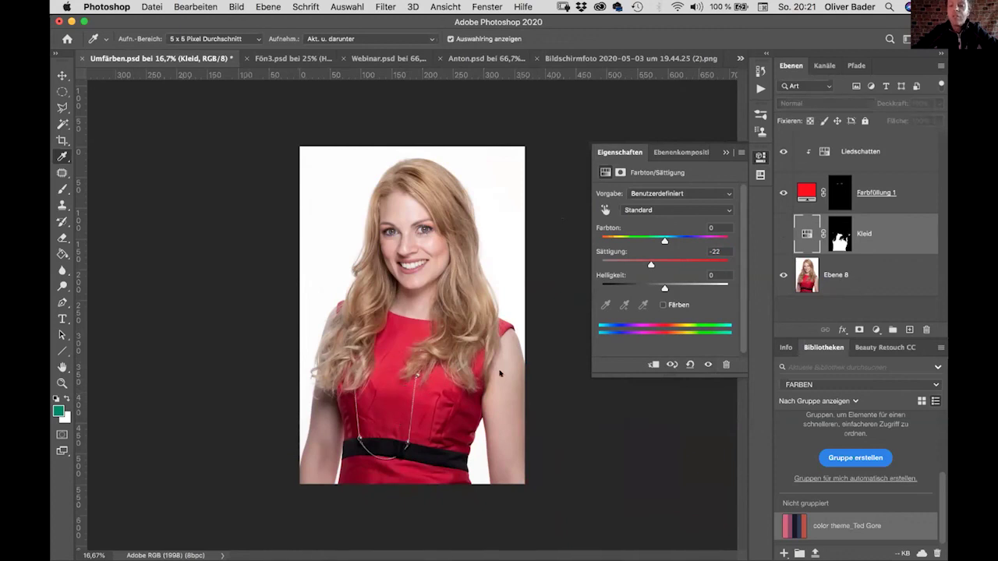
pyautogui.click(783, 233)
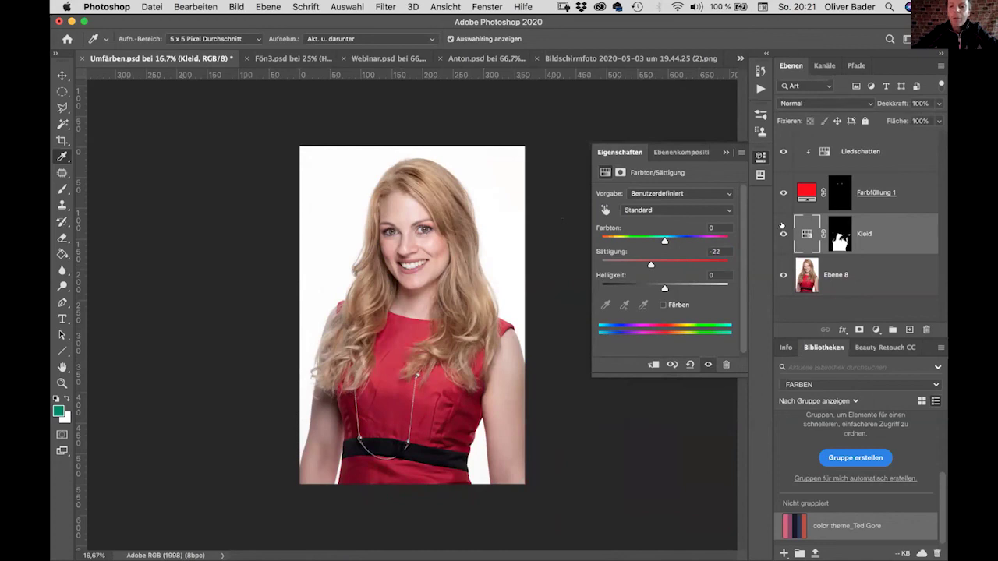
pyautogui.click(782, 193)
pyautogui.click(774, 193)
pyautogui.click(775, 193)
pyautogui.click(774, 193)
pyautogui.press('super+plus')
pyautogui.press('super+plus')
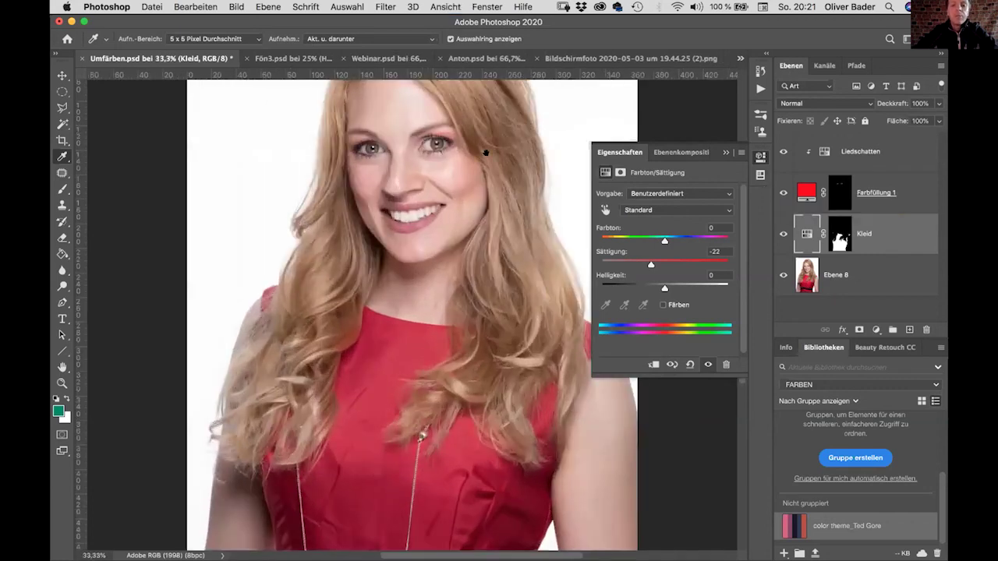
pyautogui.scroll(5, 414, 187)
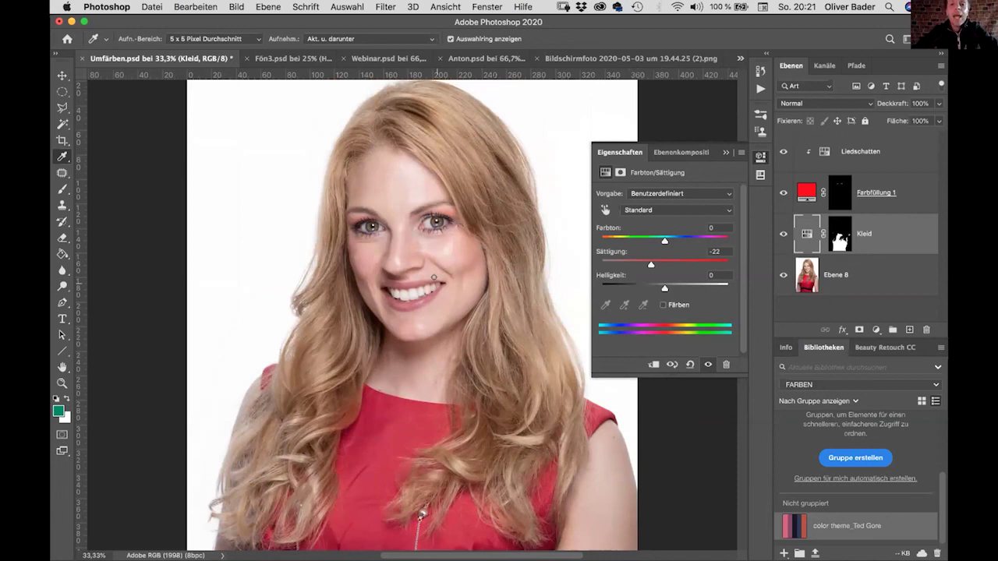
# View the webinar dates in Webinar.psd with the adjustment properties hidden, and switch to the Fön3.psd document
pyautogui.click(381, 56)
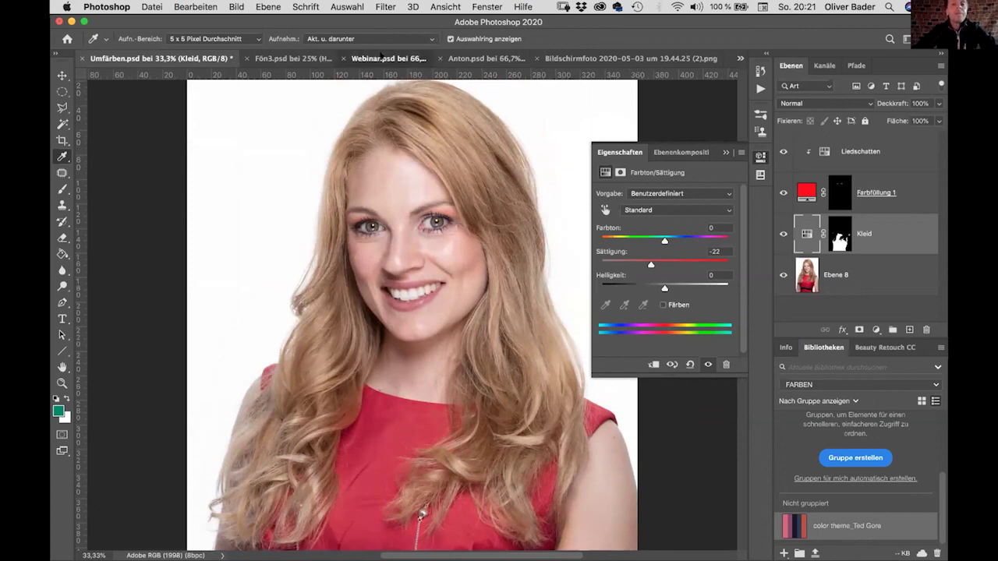
pyautogui.click(724, 152)
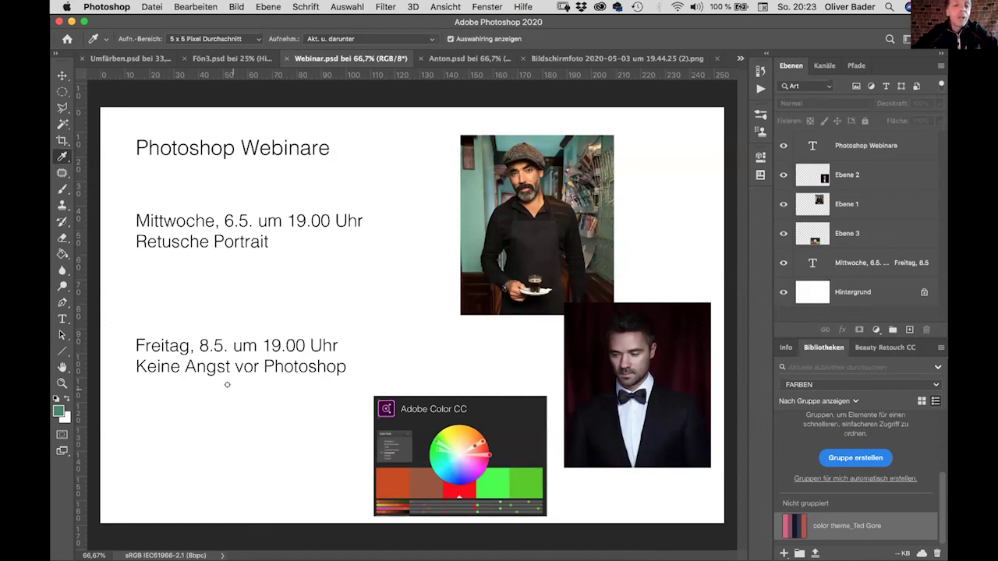
pyautogui.click(223, 57)
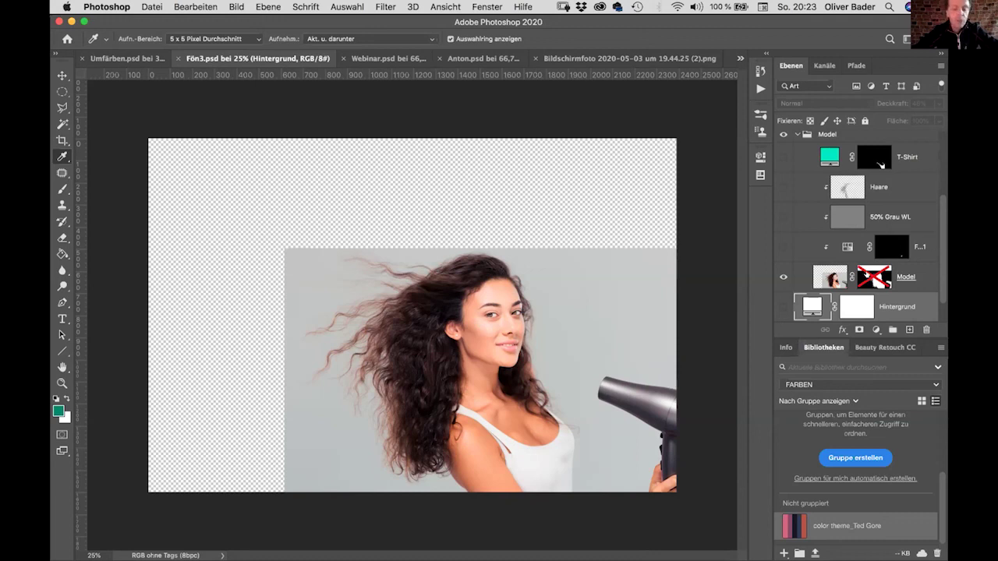
# Enable the Model layer's mask and examine the cut-out by toggling the mask and viewing it on its own
pyautogui.keyDown('shift'); pyautogui.click(867, 274); pyautogui.keyUp('shift')
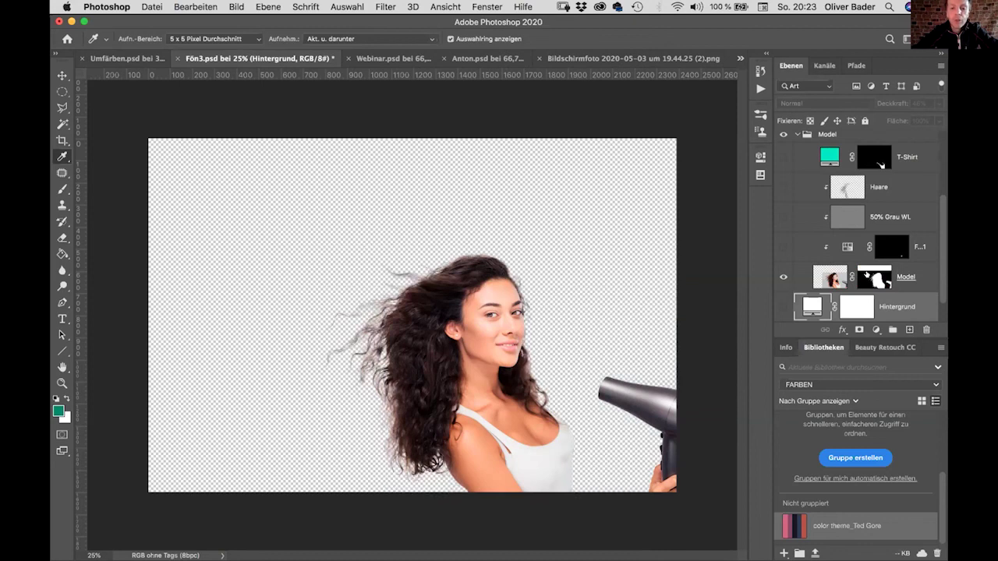
pyautogui.keyDown('shift'); pyautogui.click(867, 275); pyautogui.keyUp('shift')
pyautogui.keyDown('shift'); pyautogui.click(867, 275); pyautogui.keyUp('shift')
pyautogui.keyDown('alt'); pyautogui.click(867, 275); pyautogui.keyUp('alt')
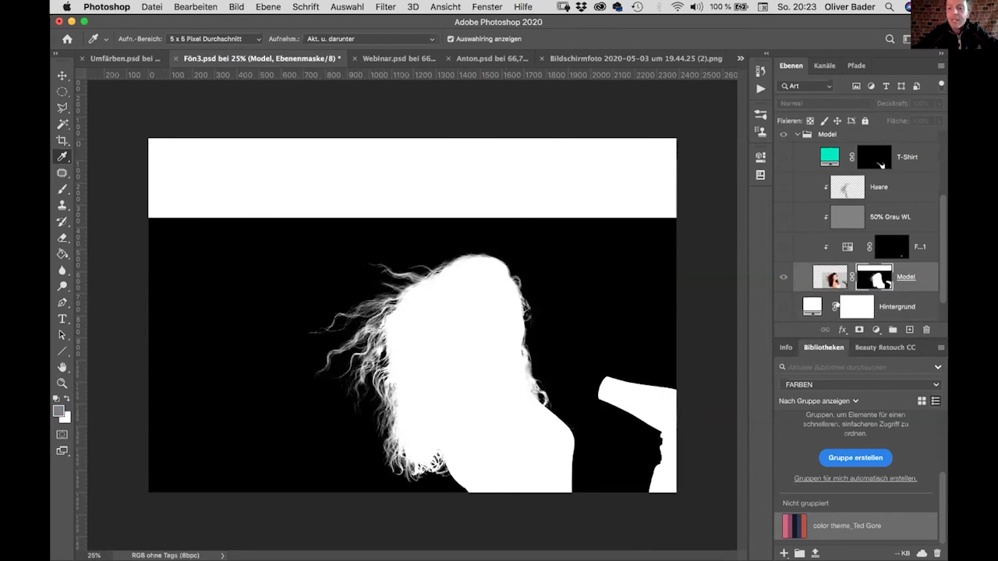
pyautogui.keyDown('alt'); pyautogui.click(873, 278); pyautogui.keyUp('alt')
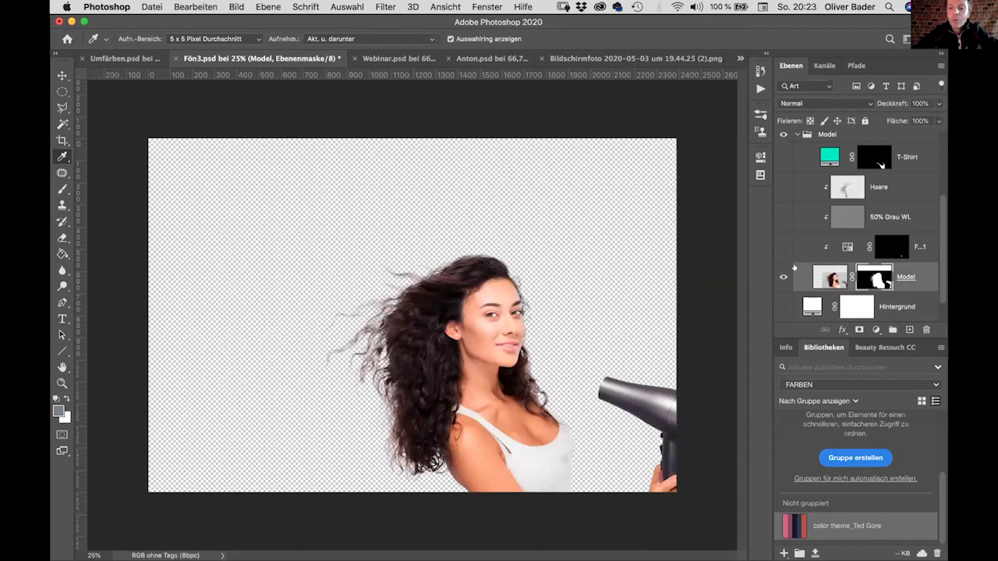
pyautogui.keyDown('shift'); pyautogui.click(873, 277); pyautogui.keyUp('shift')
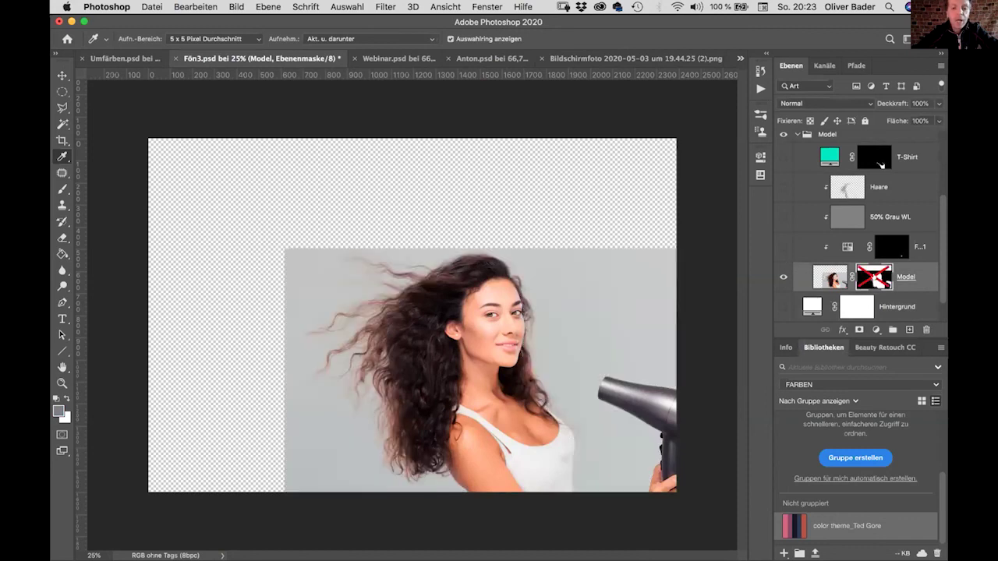
pyautogui.keyDown('shift'); pyautogui.click(873, 277); pyautogui.keyUp('shift')
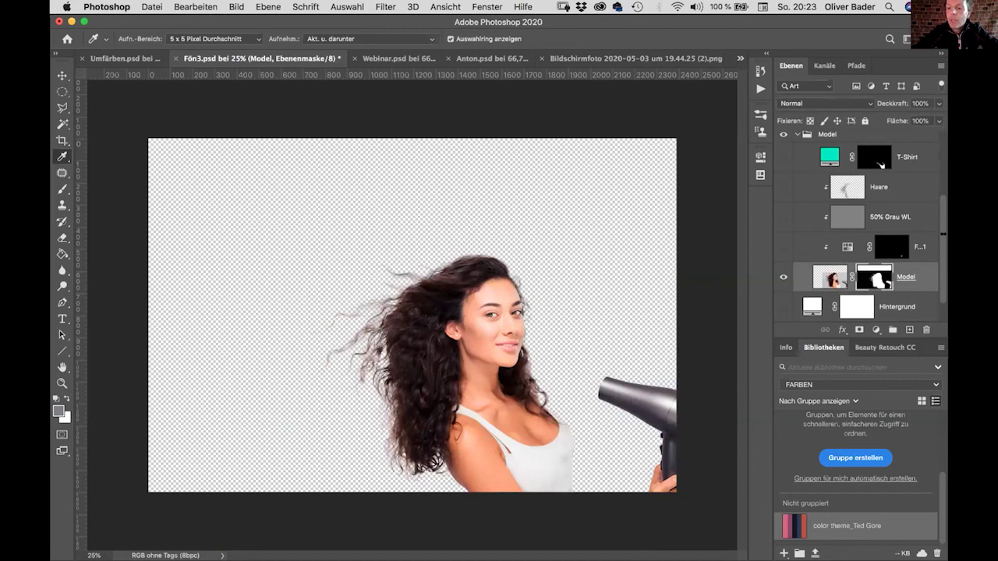
# Show the white background fill layer and the Shampoo Aloe group with its Logo and Tube layers
pyautogui.scroll(-1, 811, 281)
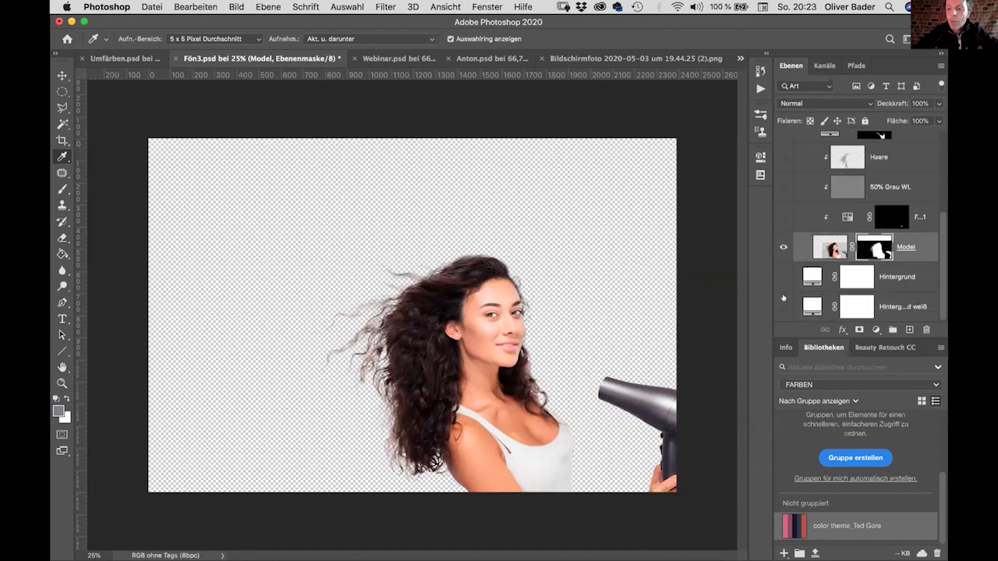
pyautogui.click(783, 306)
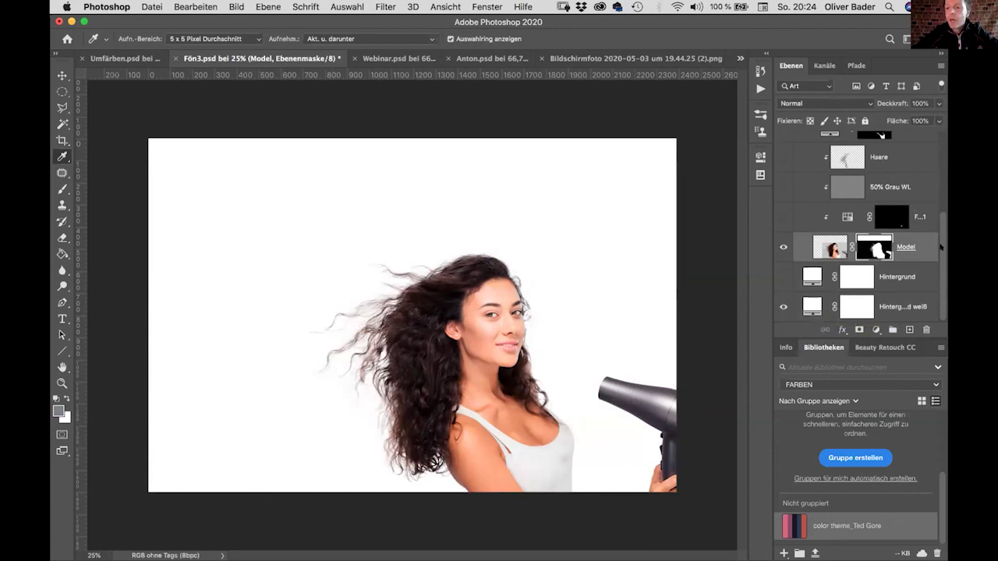
pyautogui.scroll(3, 928, 187)
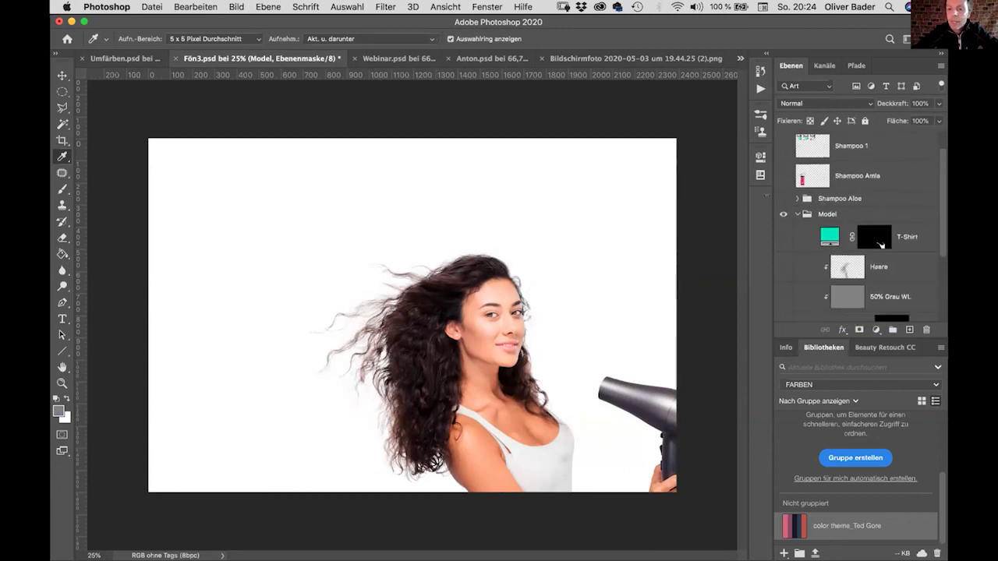
pyautogui.click(779, 199)
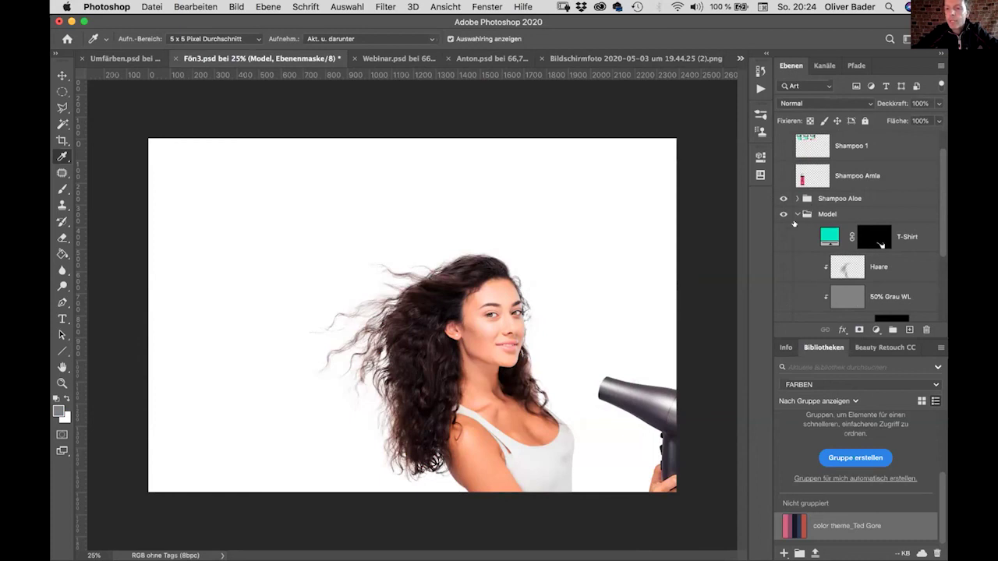
pyautogui.click(796, 198)
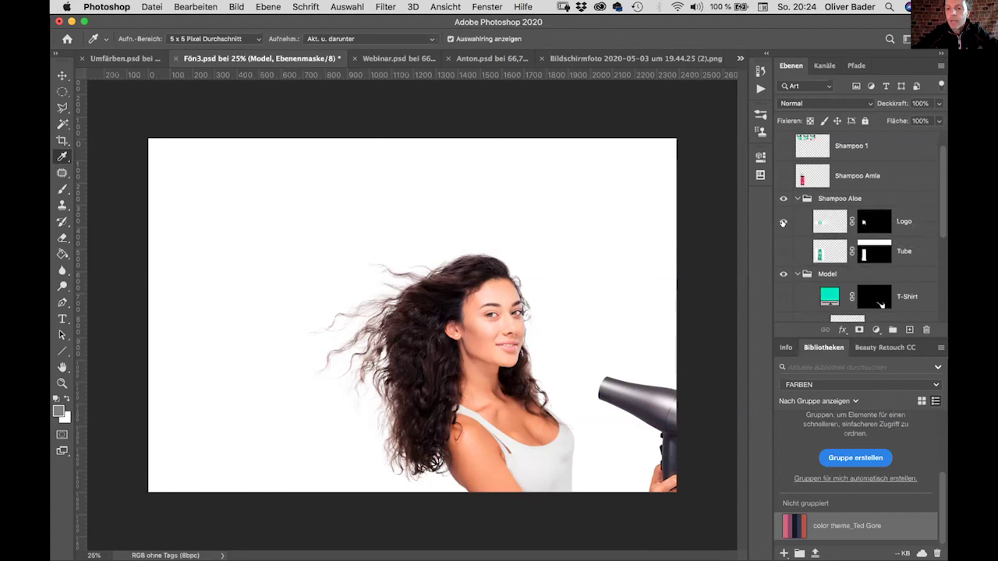
pyautogui.click(782, 251)
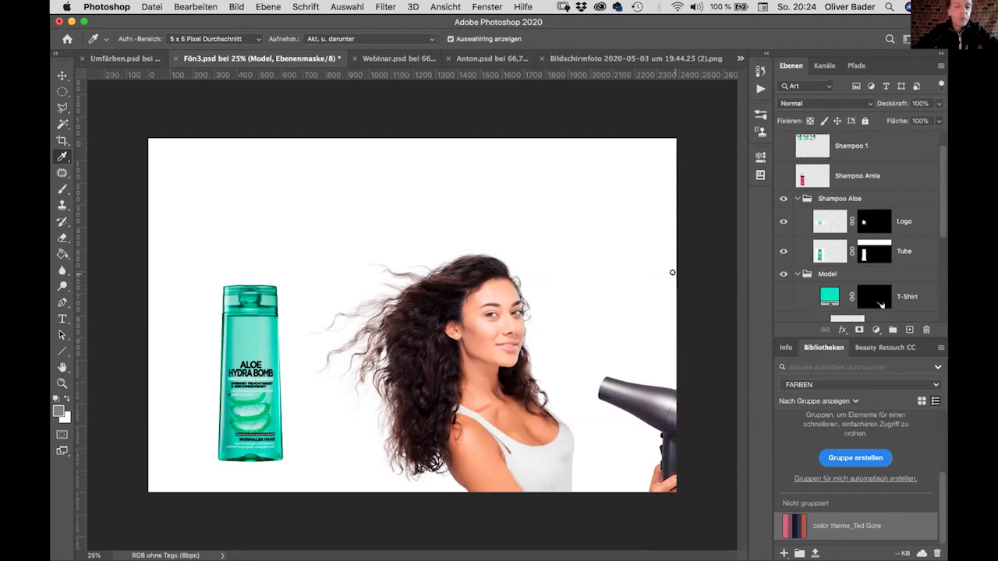
# Sample the light turquoise of the Tube layer's shampoo bottle as foreground colour and copy its hex value 90ddc9
pyautogui.moveTo(941, 218); pyautogui.dragTo(940, 154)
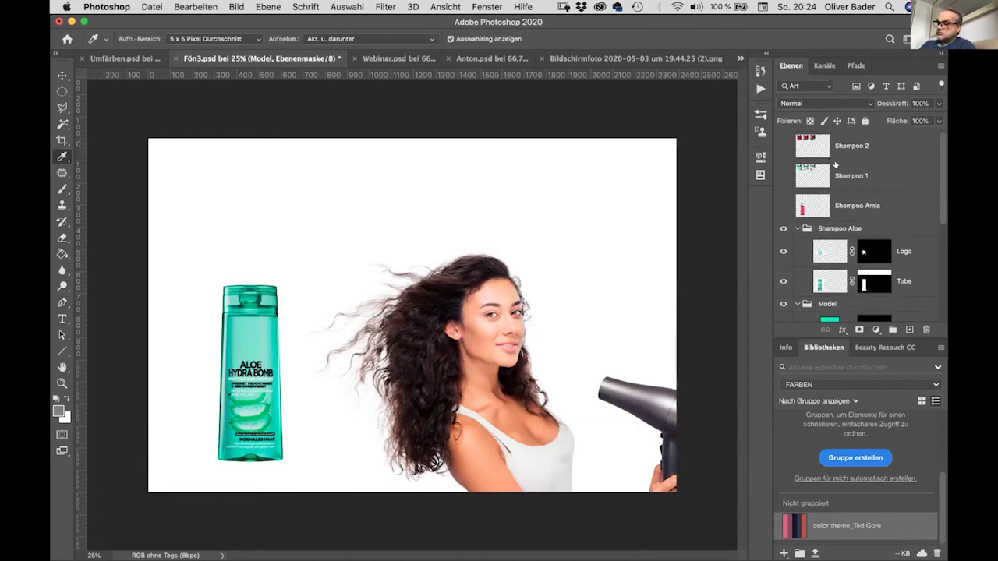
pyautogui.click(827, 283)
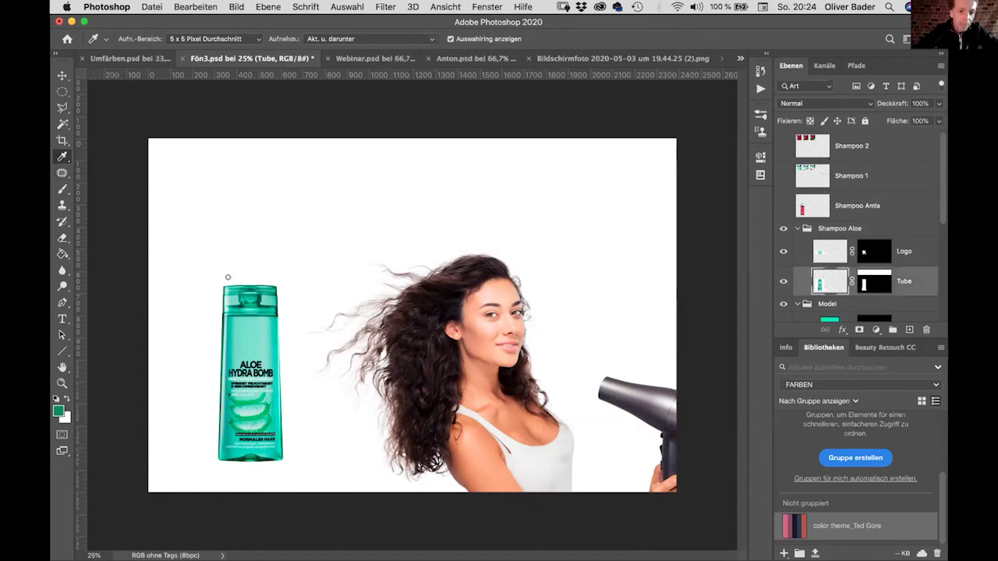
pyautogui.click(243, 333)
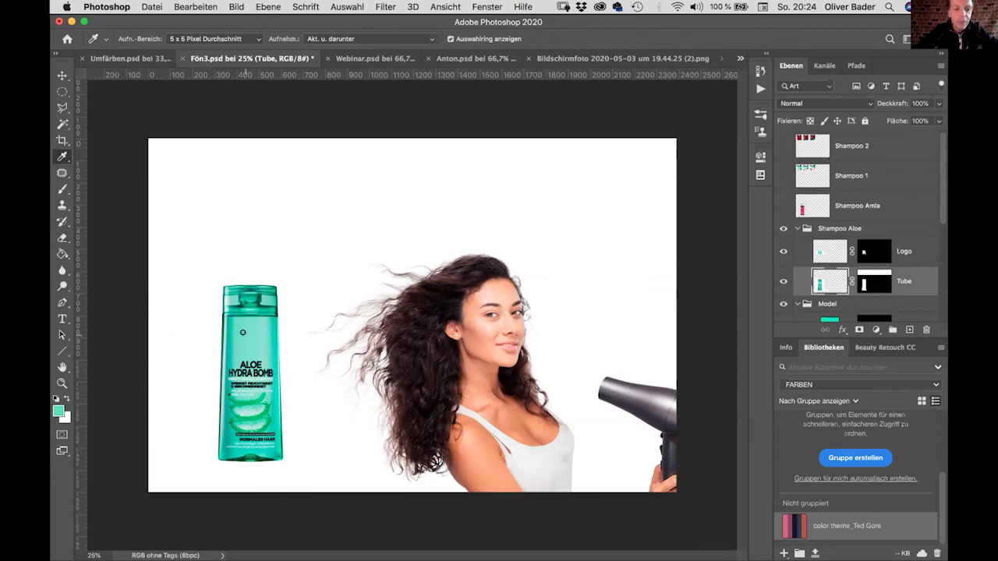
pyautogui.click(58, 410)
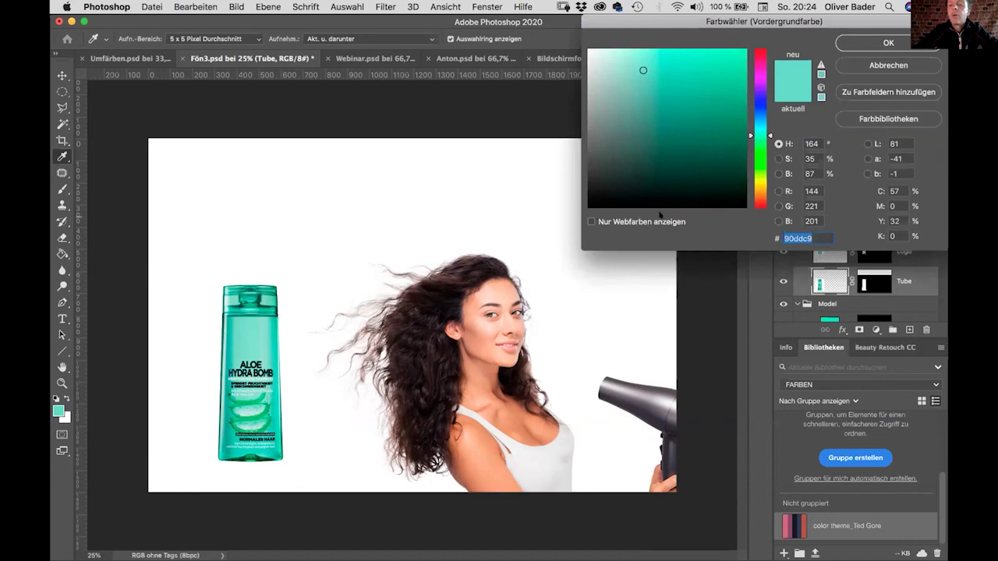
pyautogui.rightClick(789, 238)
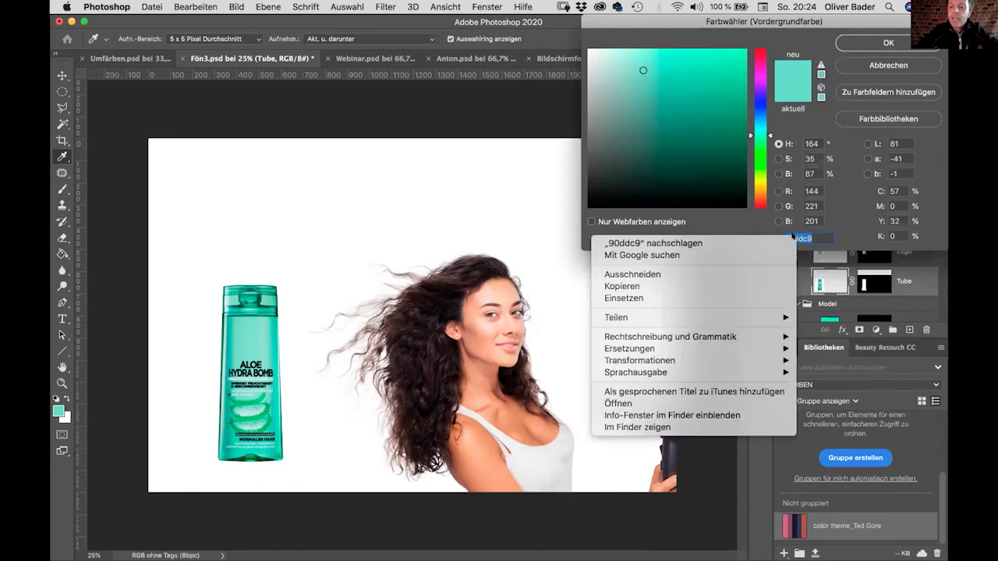
pyautogui.click(715, 284)
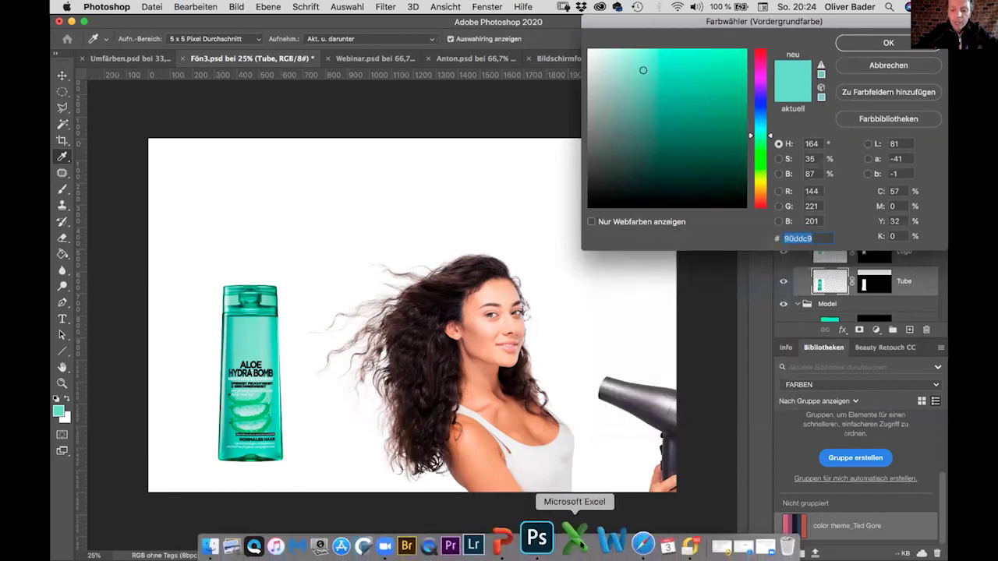
# Switch to Color Scheme Designer in Safari, paste 90ddc9 as the base RGB colour and choose the complement scheme
pyautogui.click(615, 540)
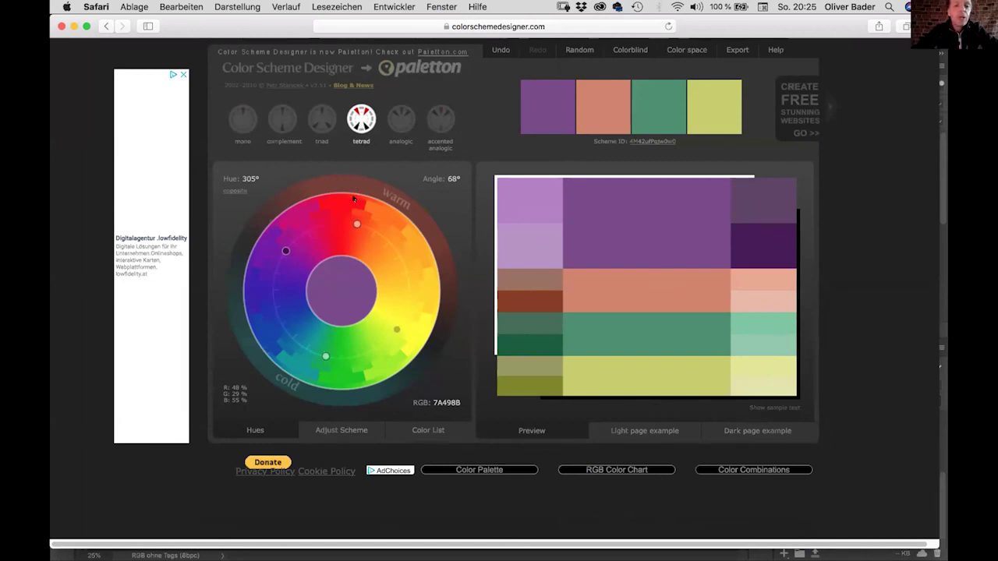
pyautogui.click(446, 399)
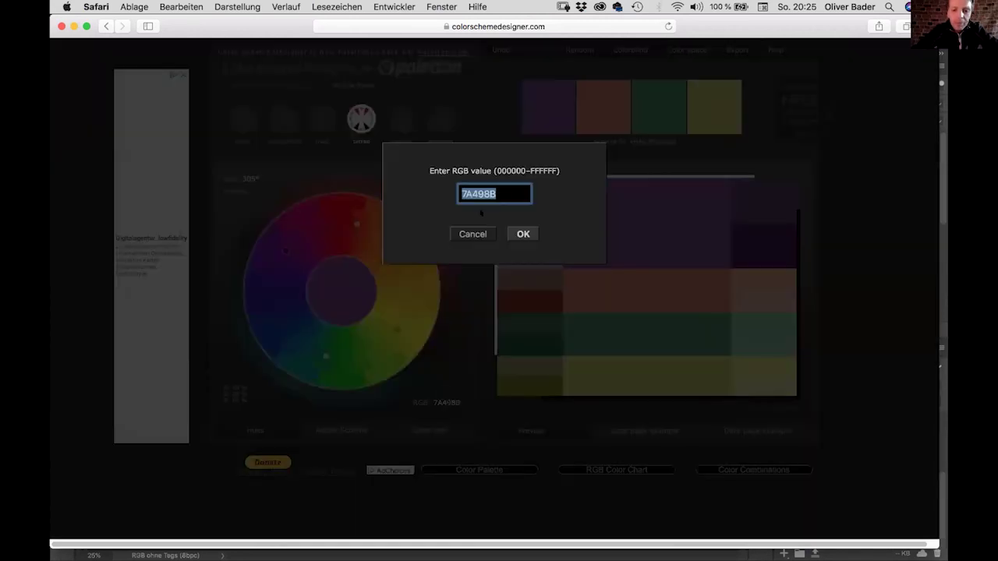
pyautogui.rightClick(476, 194)
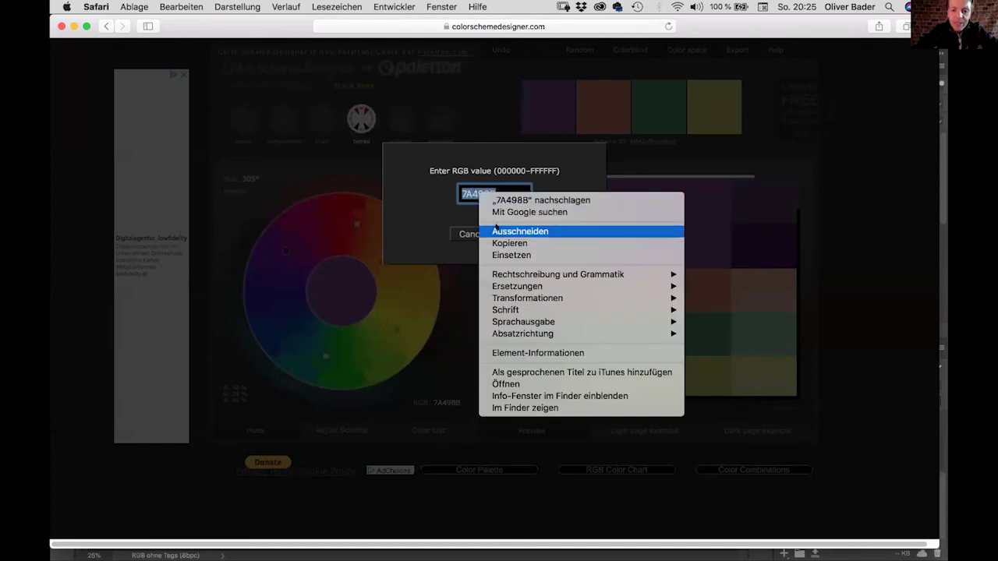
pyautogui.click(502, 255)
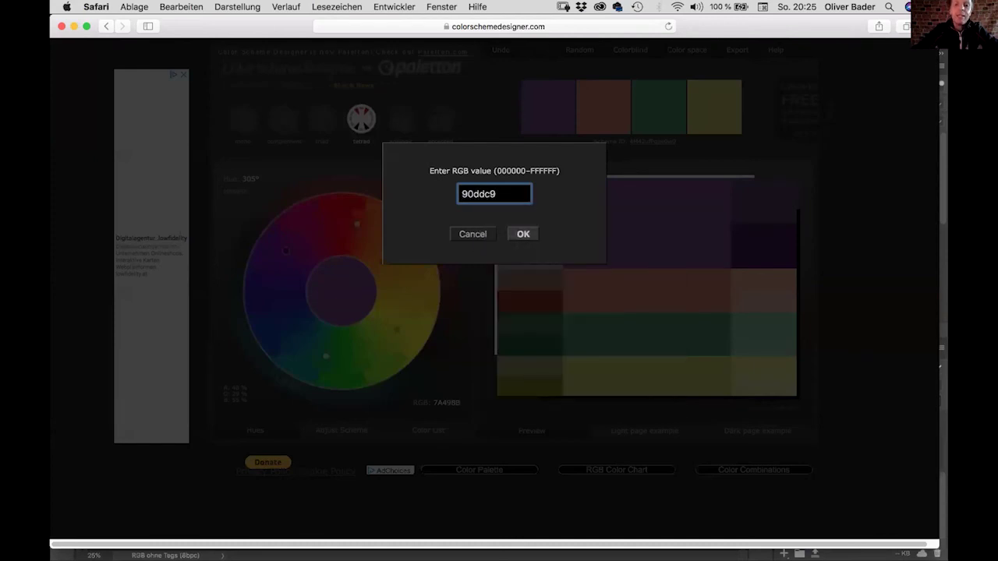
pyautogui.press('Return')
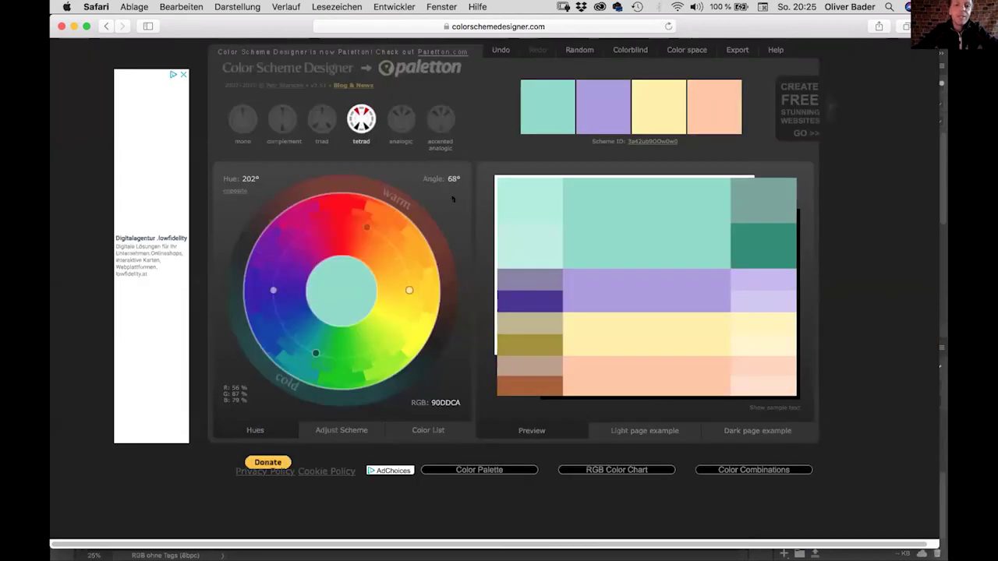
pyautogui.click(266, 110)
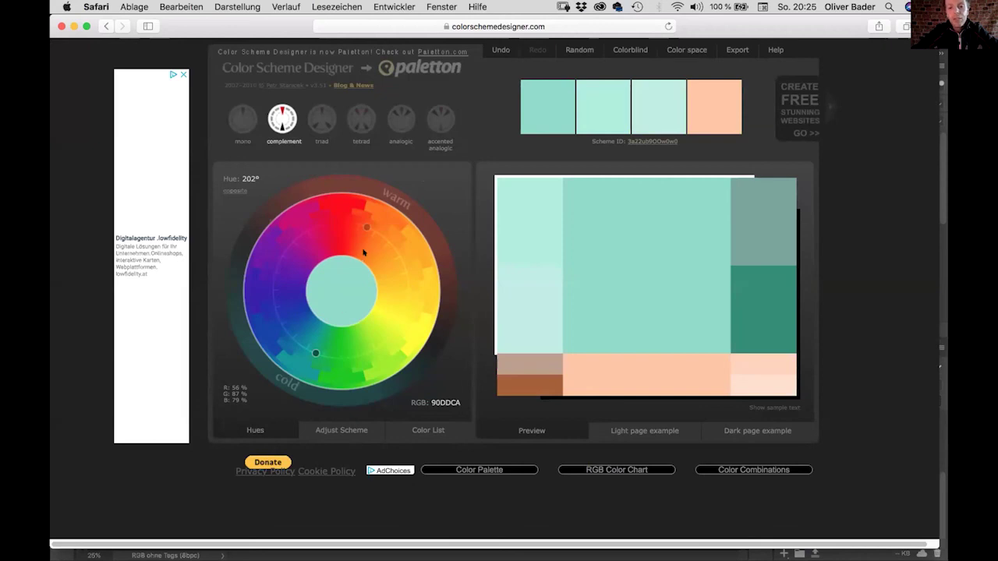
# Choose the triad scheme for the turquoise base colour, return to Photoshop and accept 90ddc9 as the foreground colour
pyautogui.click(320, 120)
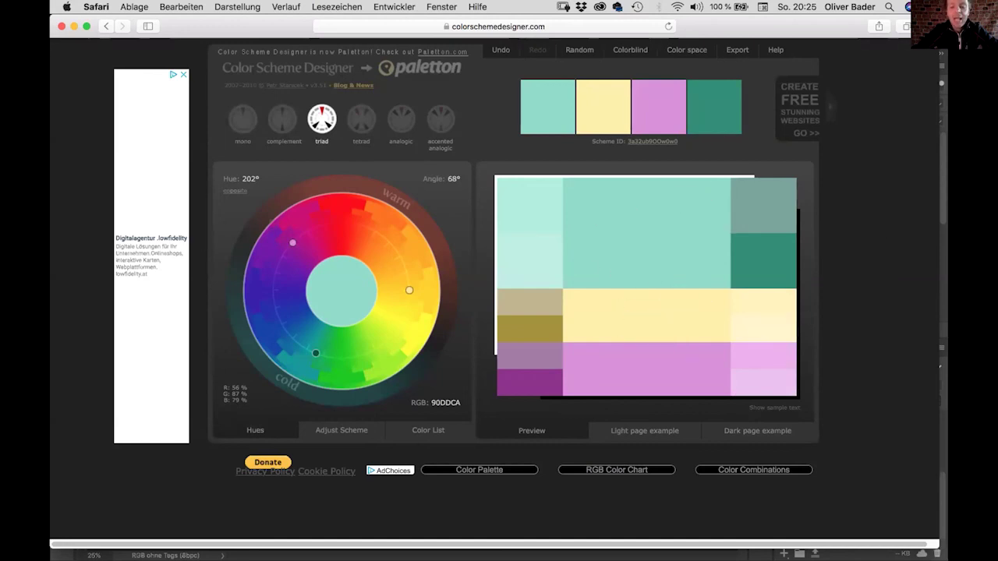
pyautogui.click(547, 538)
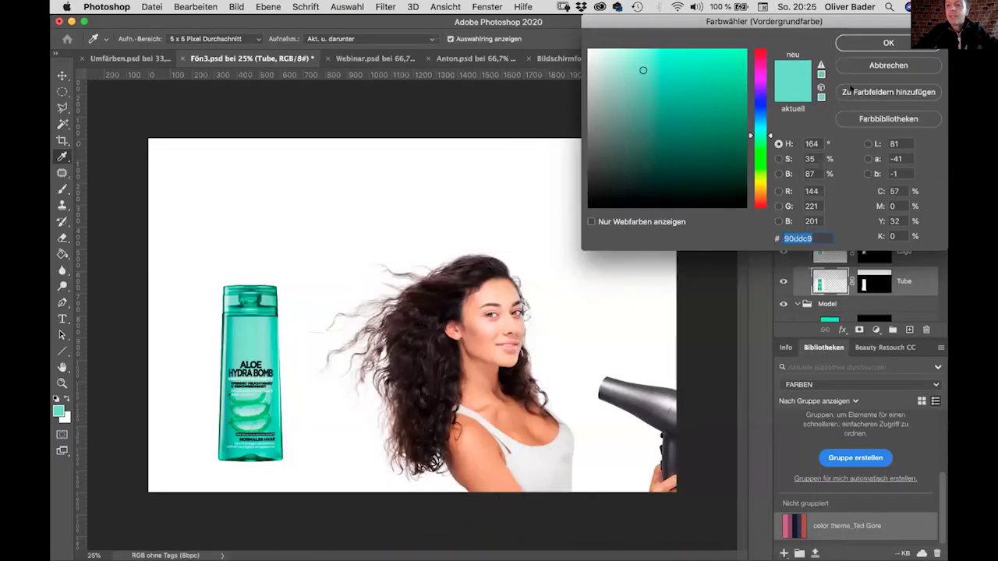
pyautogui.press('Return')
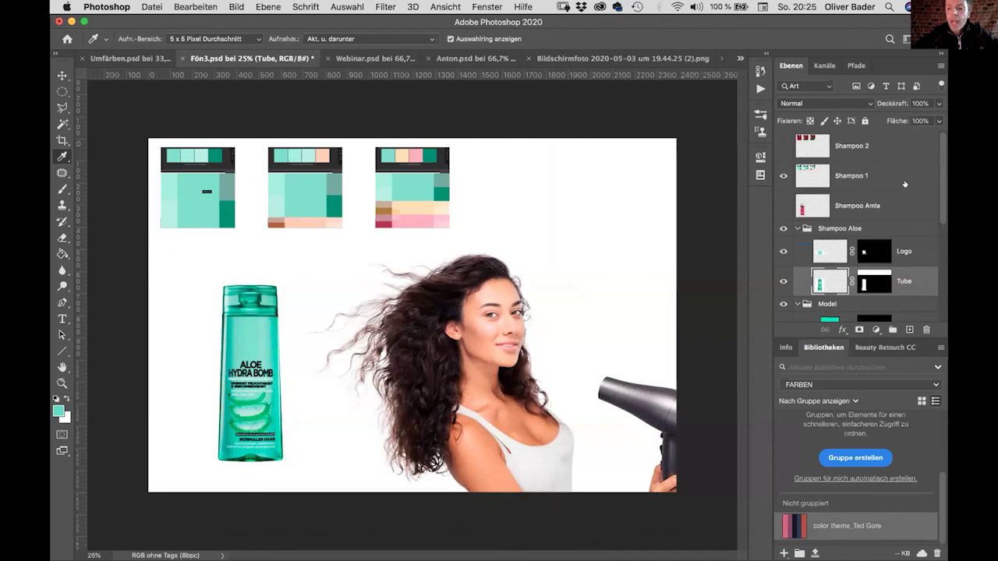
# Show the Hintergrund fill layer and set its fill colour to the foreground turquoise 90ddc9
pyautogui.scroll(-3, 940, 228)
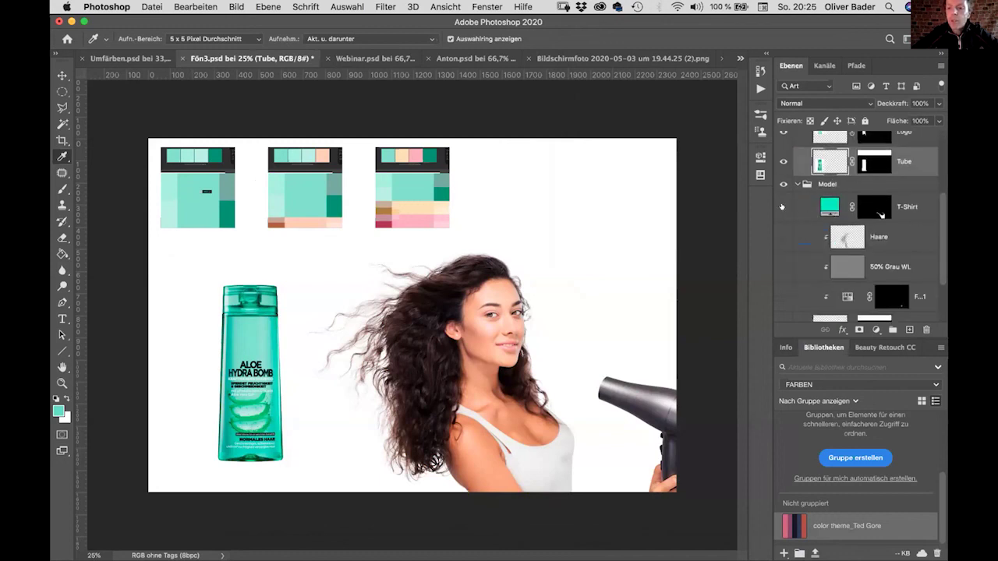
pyautogui.scroll(-3, 940, 317)
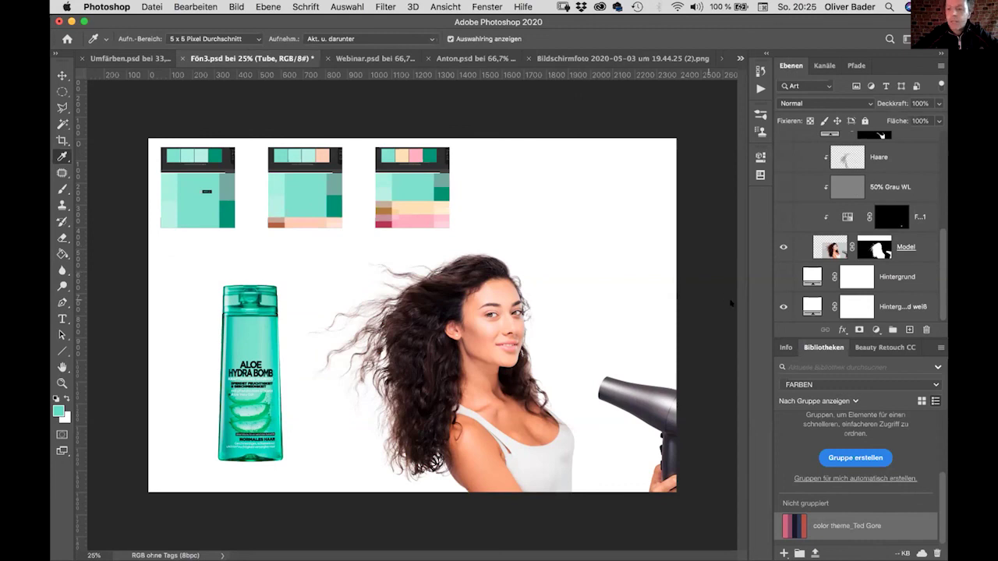
pyautogui.click(784, 277)
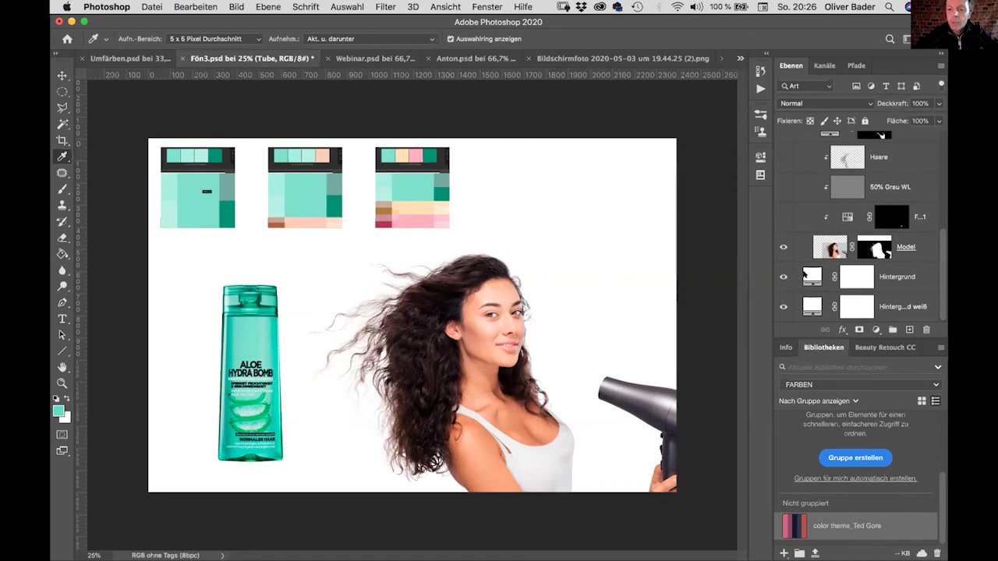
pyautogui.doubleClick(810, 277)
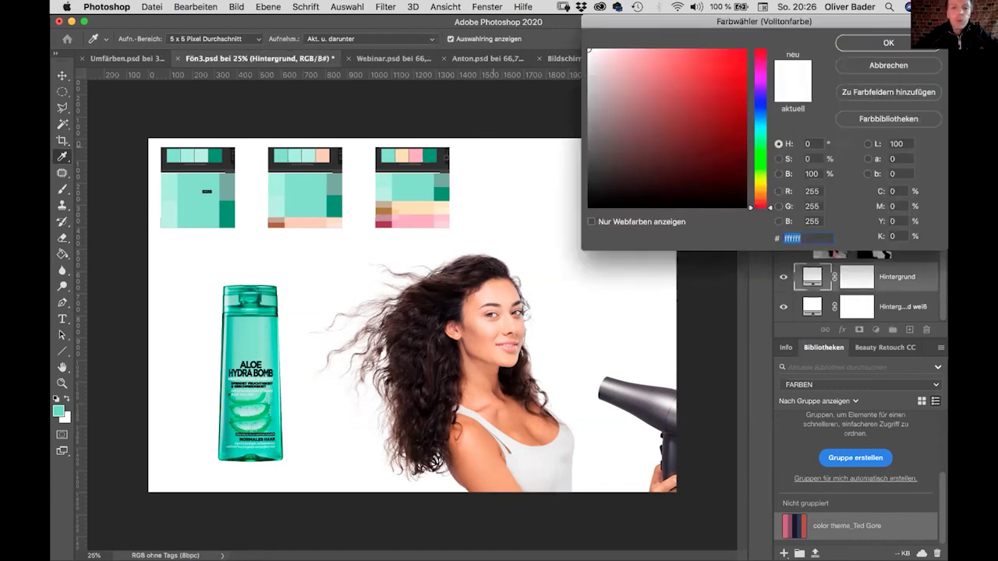
pyautogui.click(59, 410)
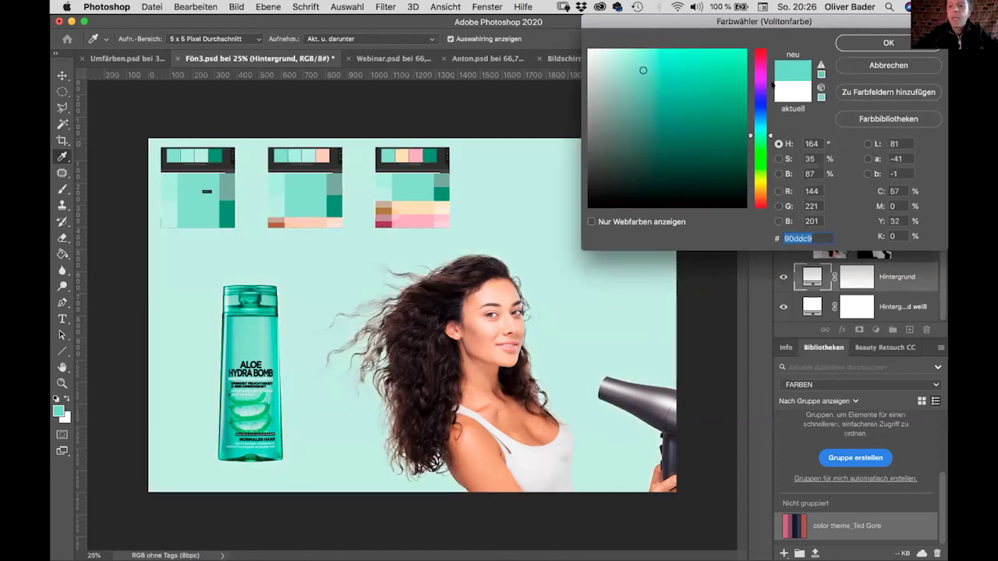
pyautogui.click(870, 38)
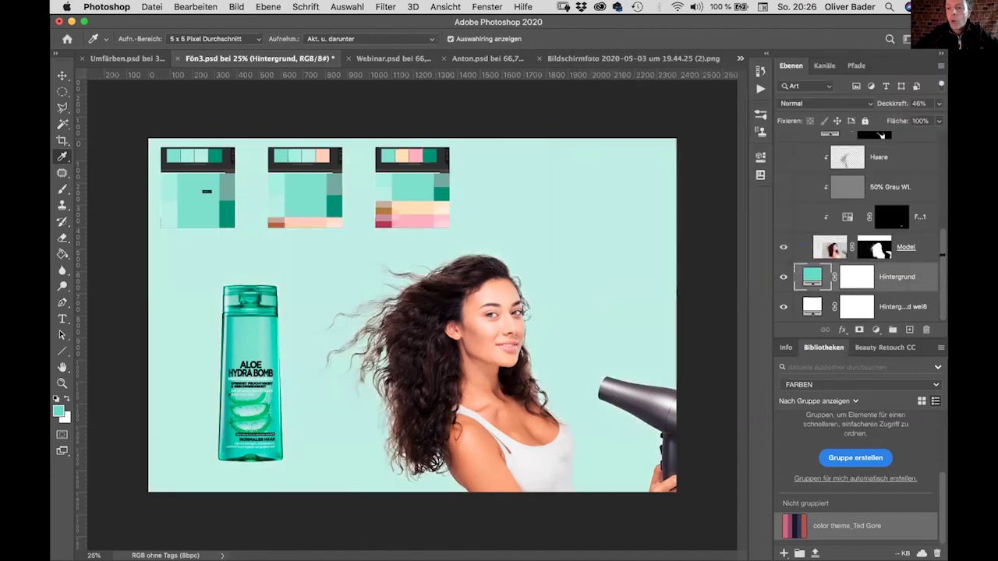
# Hide and reshow the Shampoo 1 palettes to judge the background, and sample the triad palette's pink as foreground colour
pyautogui.moveTo(942, 251); pyautogui.dragTo(941, 144)
pyautogui.click(783, 175)
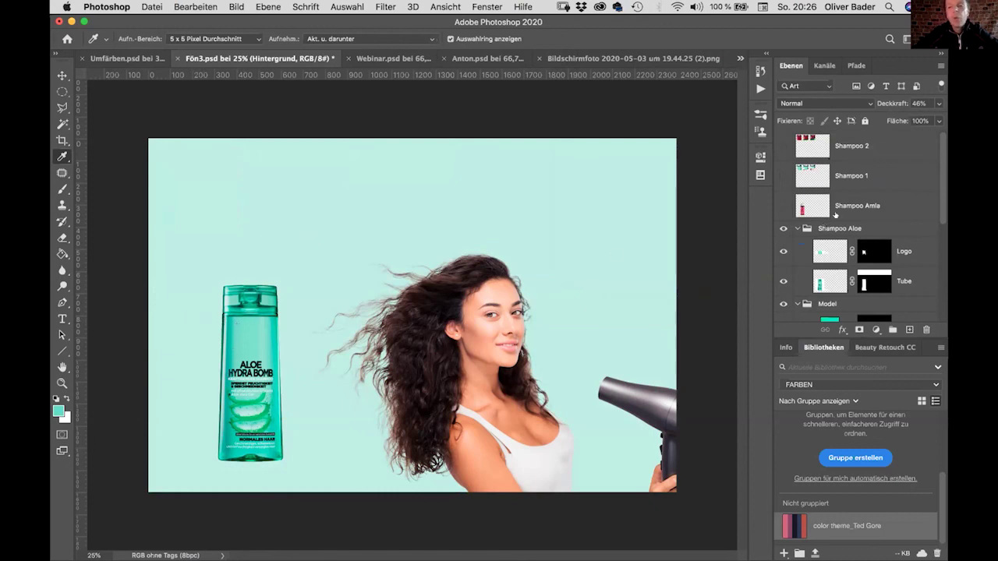
pyautogui.click(783, 175)
pyautogui.click(806, 174)
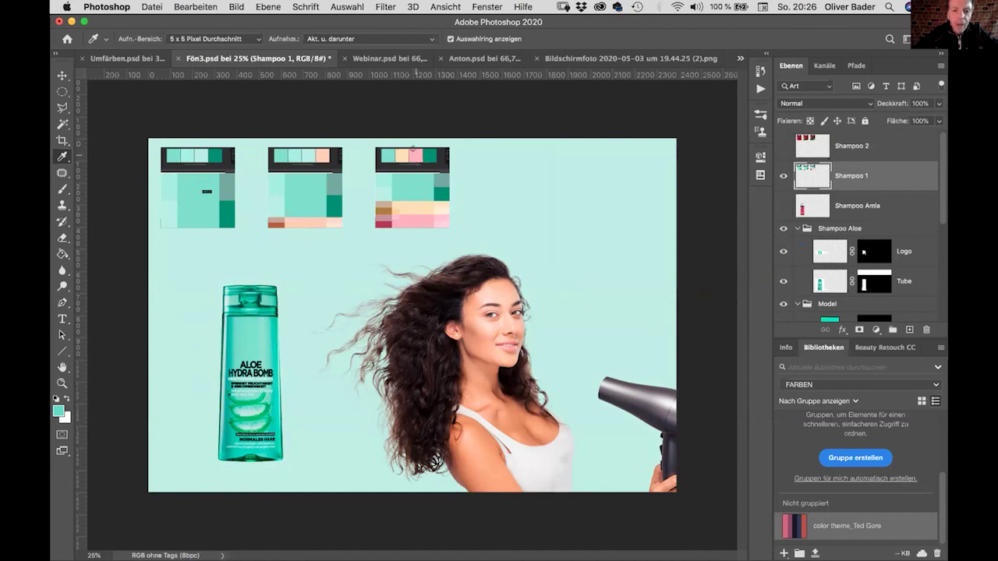
pyautogui.click(414, 150)
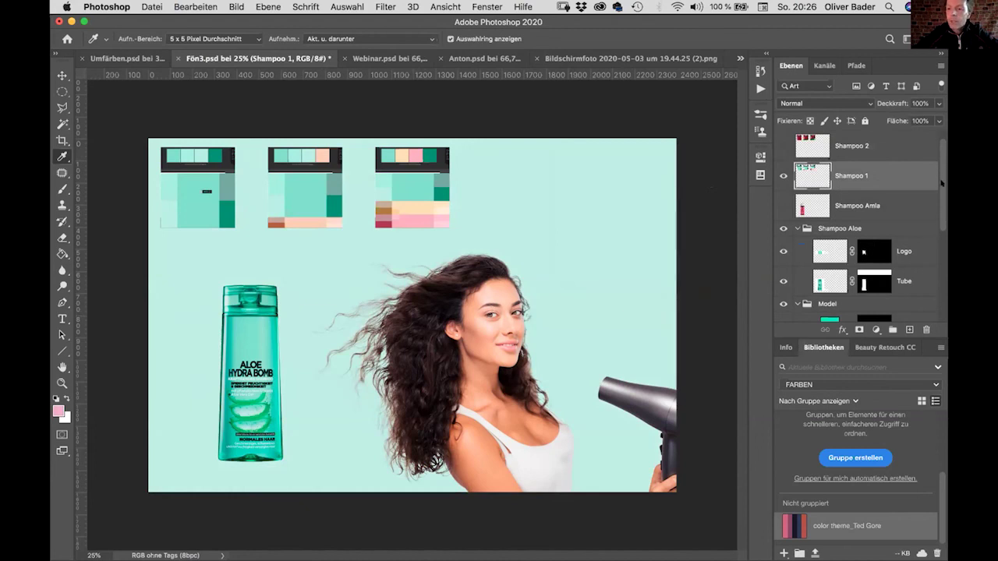
# Set the Hintergrund layer's fill to the sampled pink f6aebd and hide the Shampoo 1 palettes
pyautogui.moveTo(942, 178); pyautogui.dragTo(941, 288)
pyautogui.doubleClick(810, 275)
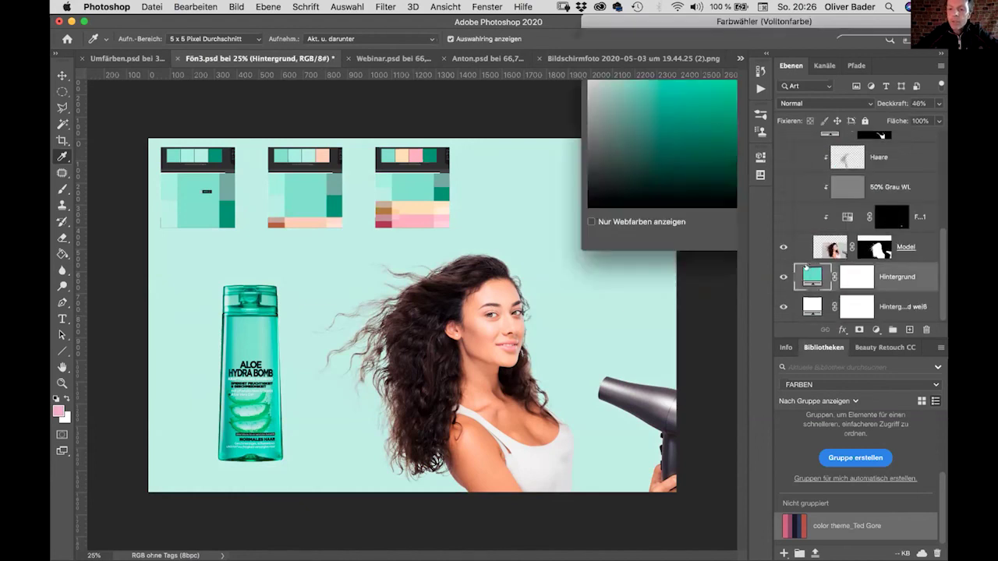
pyautogui.hotkey('ctrl', 'v')
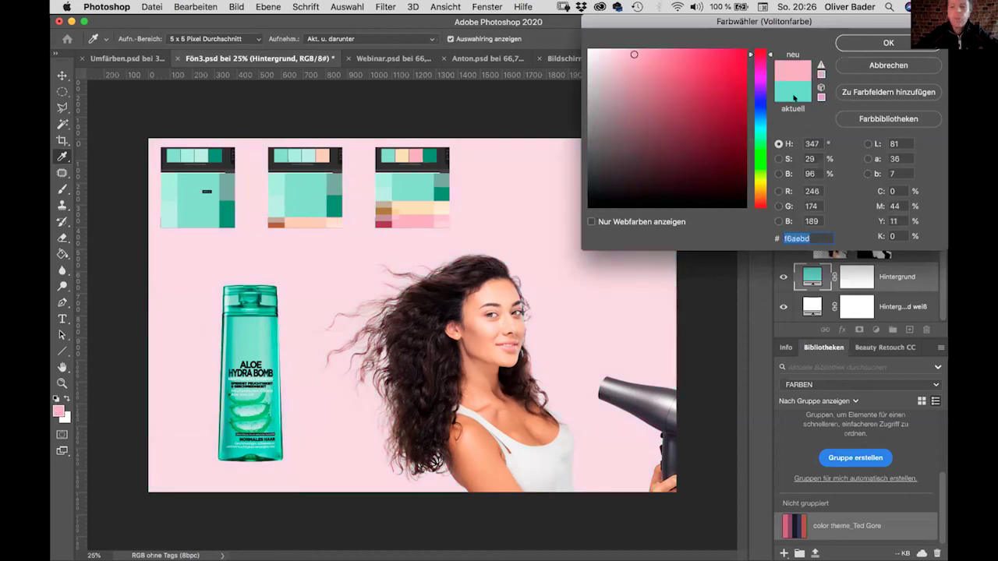
pyautogui.click(845, 45)
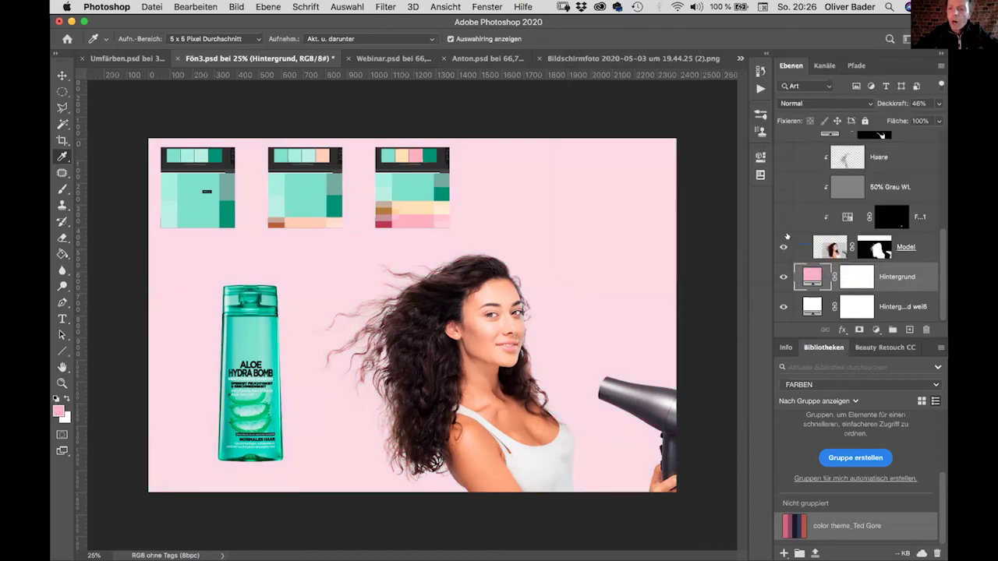
pyautogui.scroll(5, 935, 251)
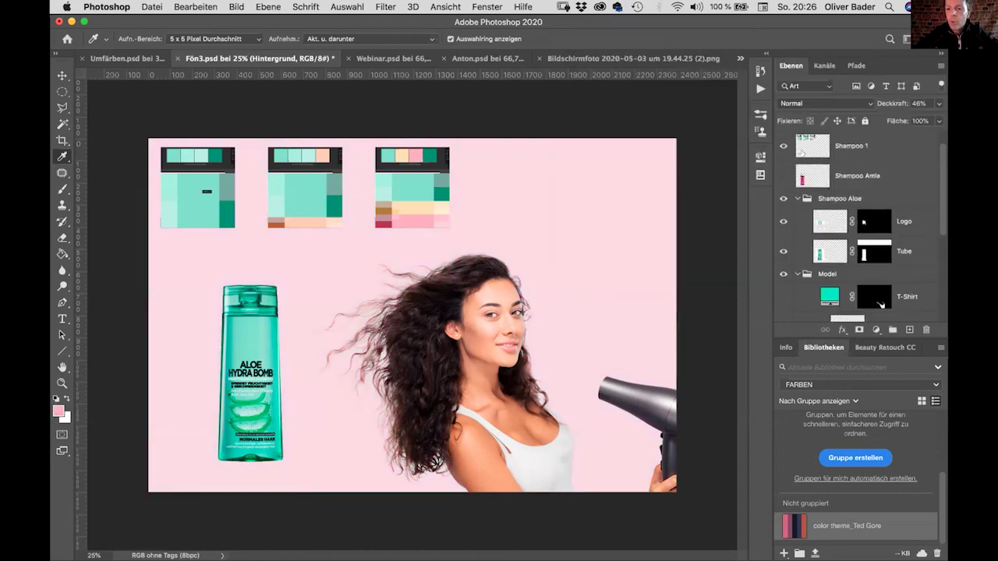
pyautogui.click(777, 147)
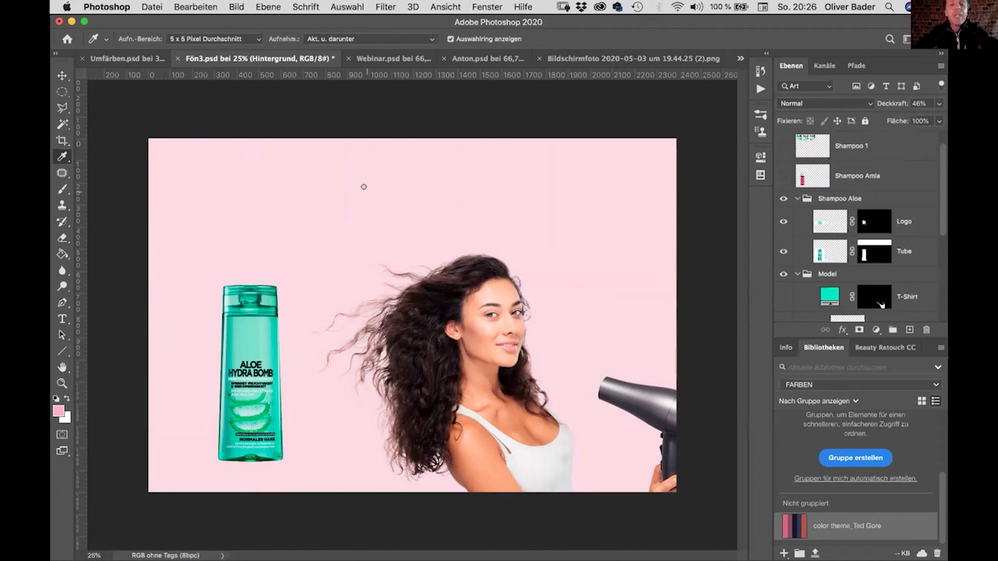
# Keep the pink fill of the Hintergrund layer and lower the layer's opacity to 32%
pyautogui.moveTo(940, 166); pyautogui.dragTo(940, 262)
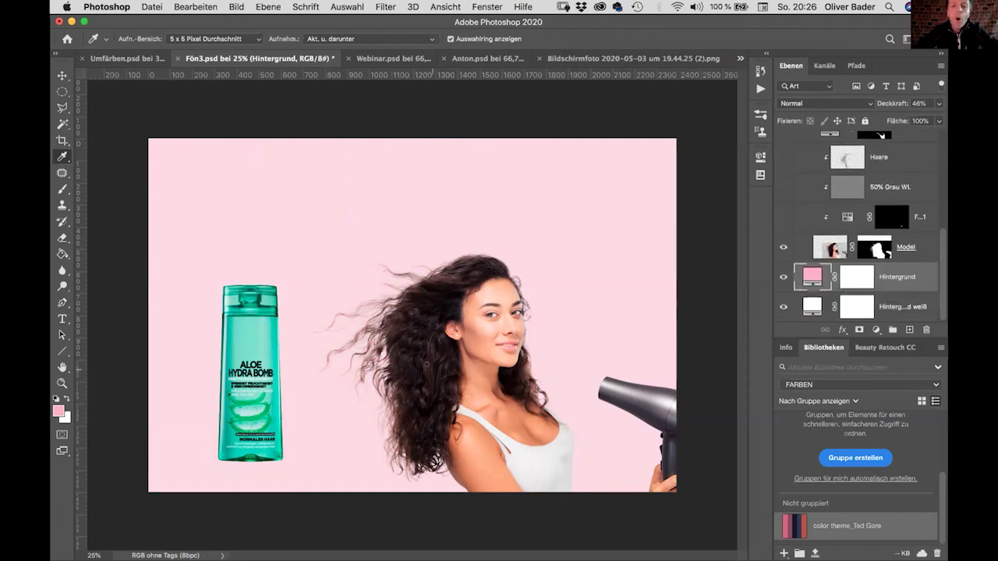
pyautogui.doubleClick(815, 269)
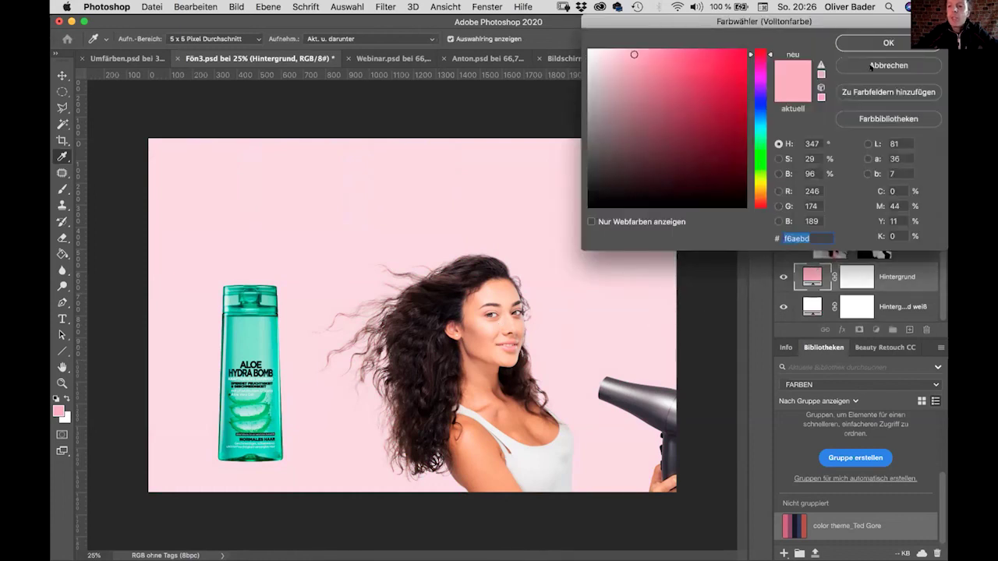
pyautogui.click(870, 67)
pyautogui.moveTo(892, 104); pyautogui.dragTo(885, 104)
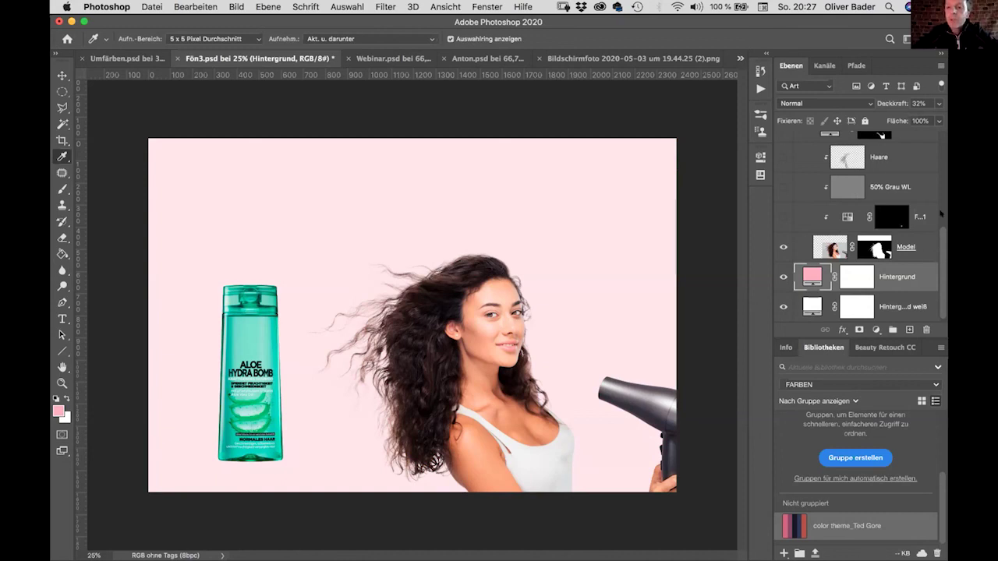
# Replace the turquoise bottle with the red one by showing Shampoo Amla, hiding Shampoo Aloe, and show the Shampoo 2 palettes
pyautogui.scroll(5, 941, 214)
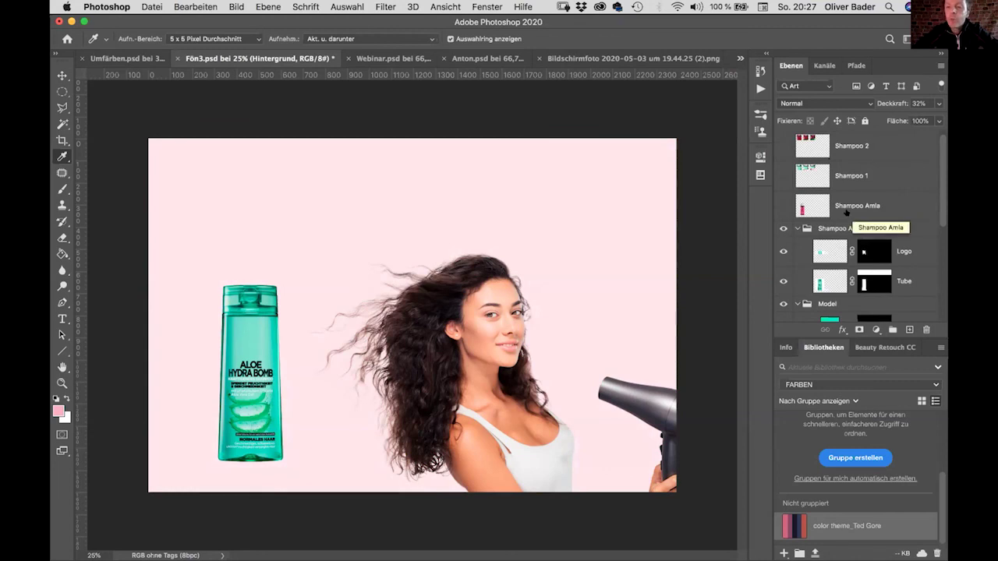
pyautogui.click(777, 205)
pyautogui.click(776, 227)
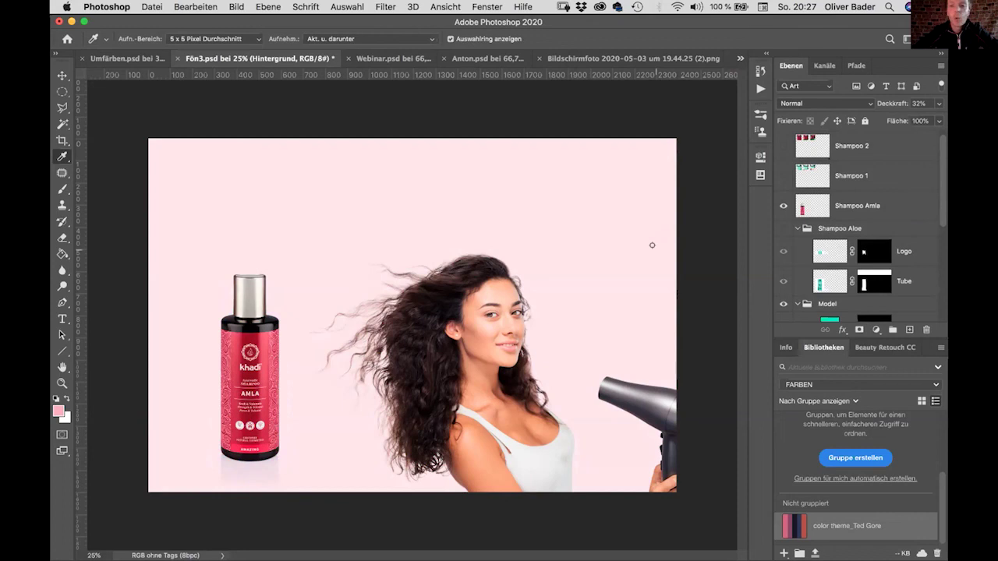
pyautogui.click(783, 145)
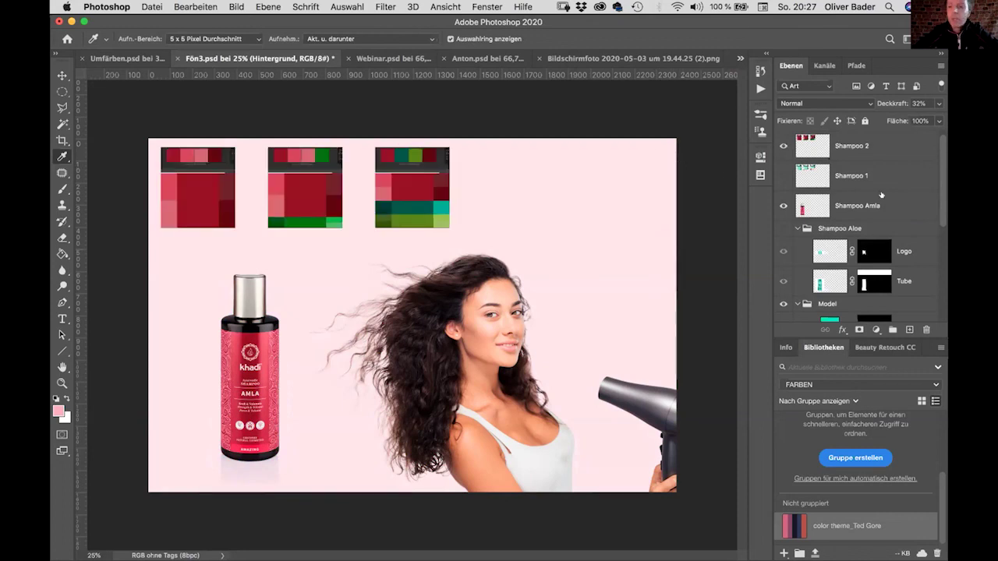
# On the Shampoo 2 layer, sample the Amla bottle's red, and replace it with the complement palette's dark green as foreground colour
pyautogui.click(845, 147)
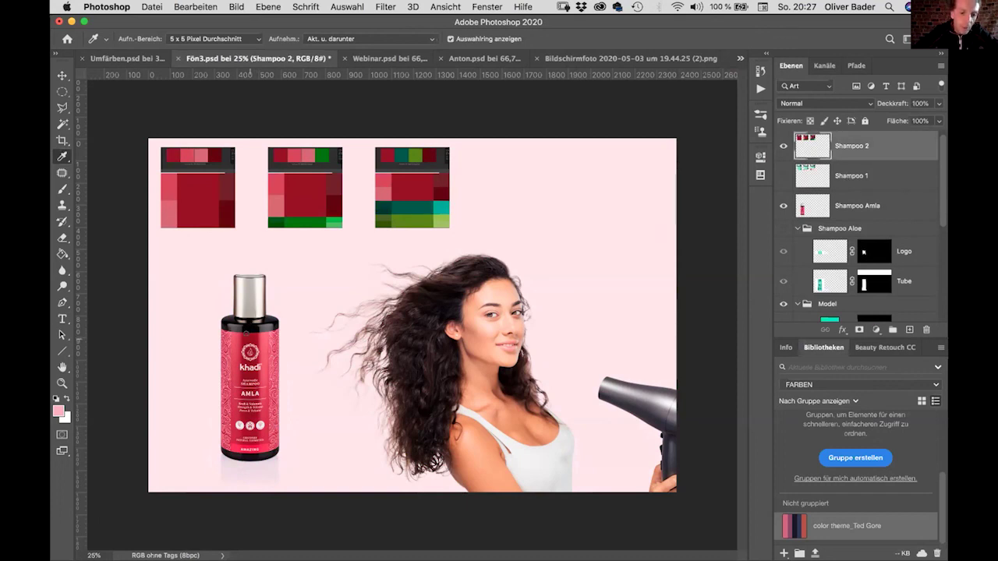
pyautogui.click(248, 386)
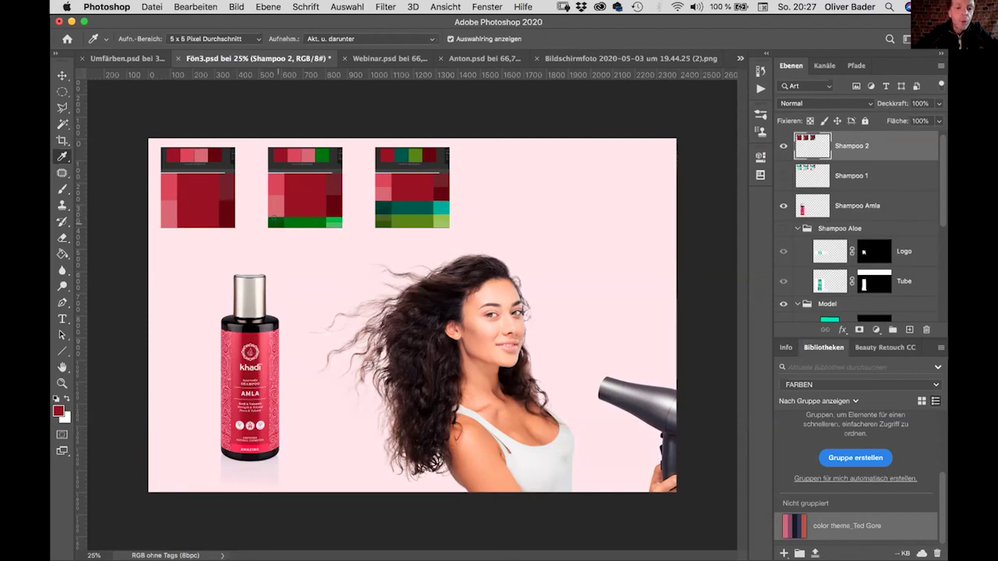
pyautogui.click(271, 220)
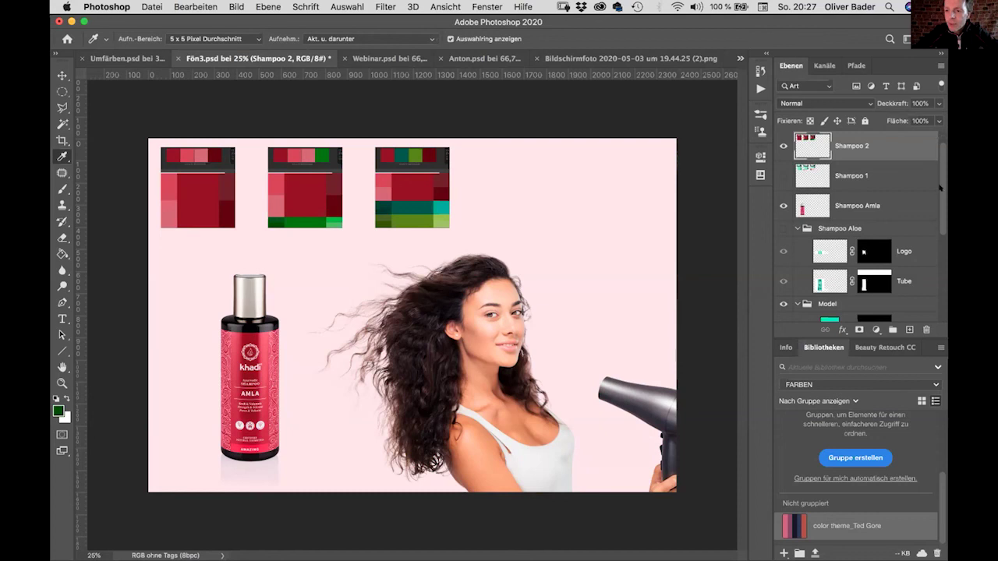
# Set the Hintergrund layer's fill colour to the sampled dark green 194e0e
pyautogui.moveTo(941, 156); pyautogui.dragTo(941, 285)
pyautogui.doubleClick(812, 276)
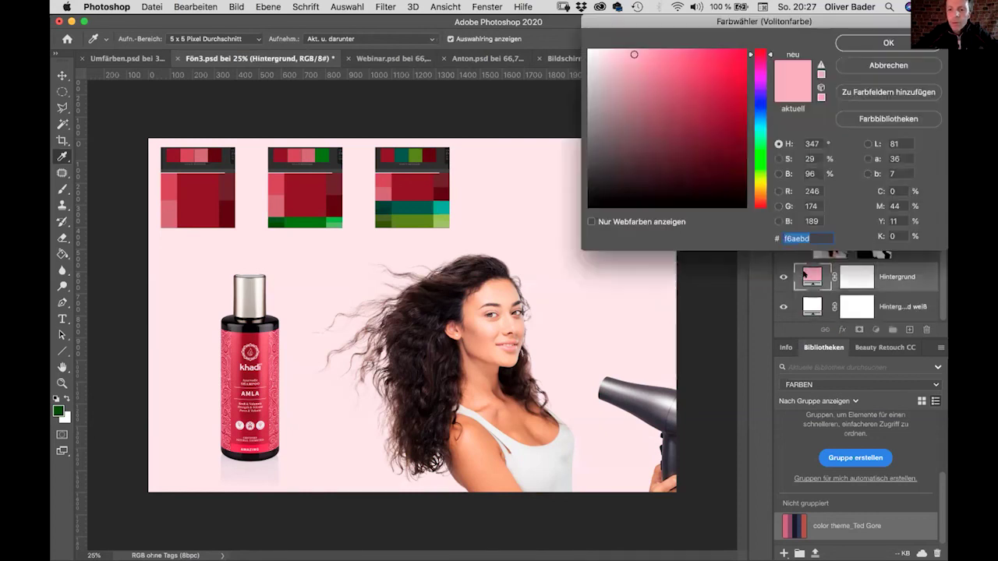
pyautogui.write('194e0e')
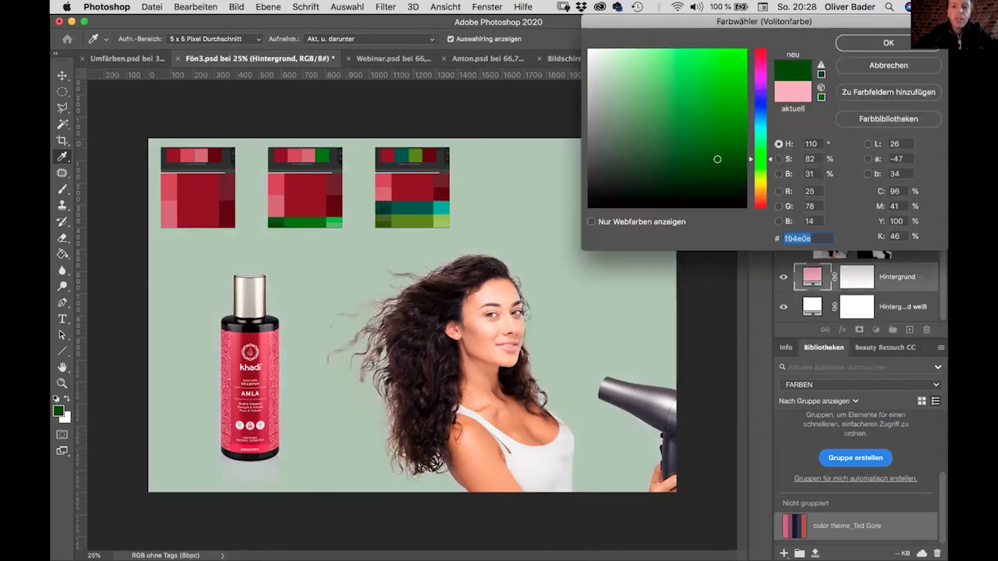
pyautogui.click(889, 42)
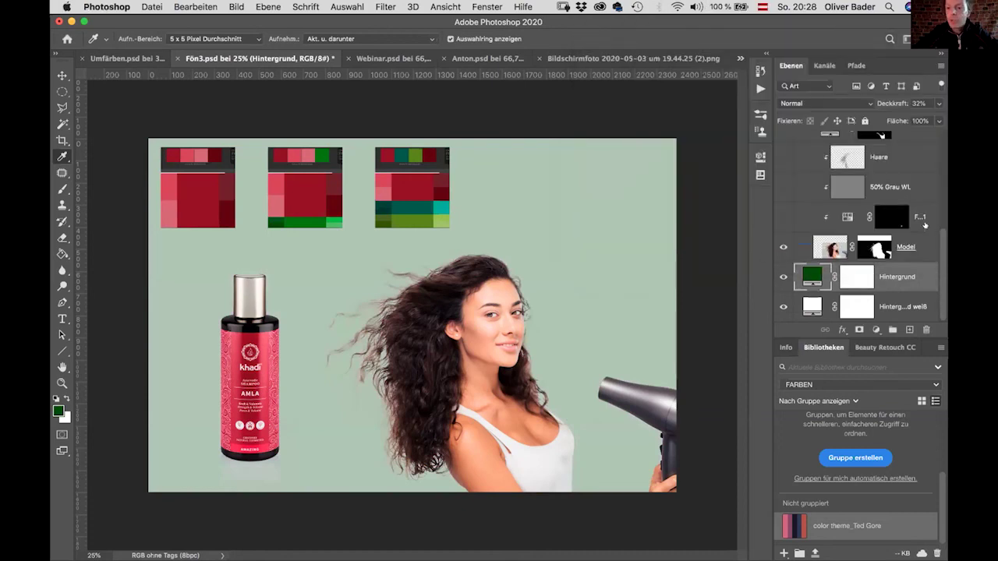
# Hide the Shampoo 2 palettes and show the turquoise T-Shirt fill layer in the Model group
pyautogui.moveTo(943, 246); pyautogui.dragTo(941, 134)
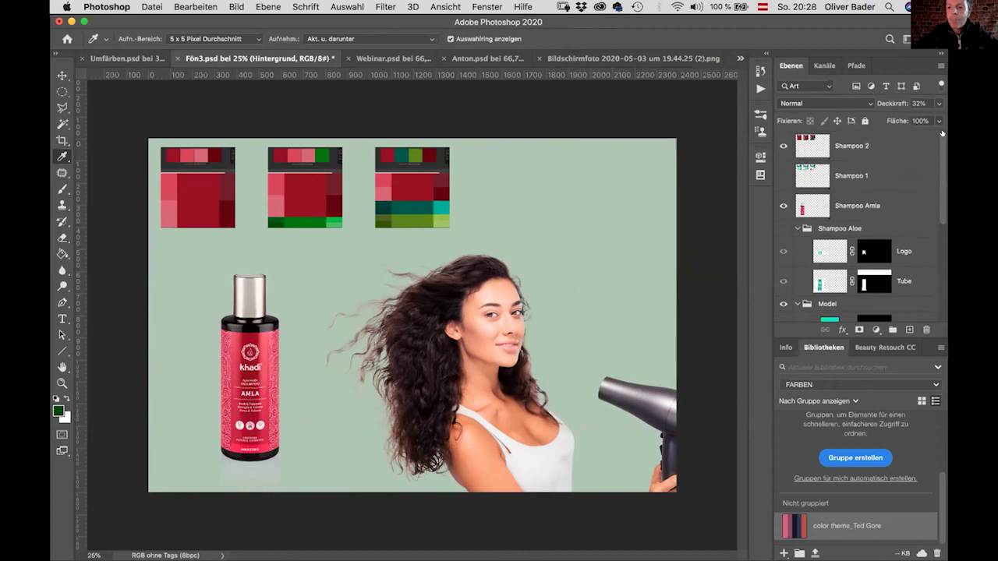
pyautogui.click(783, 146)
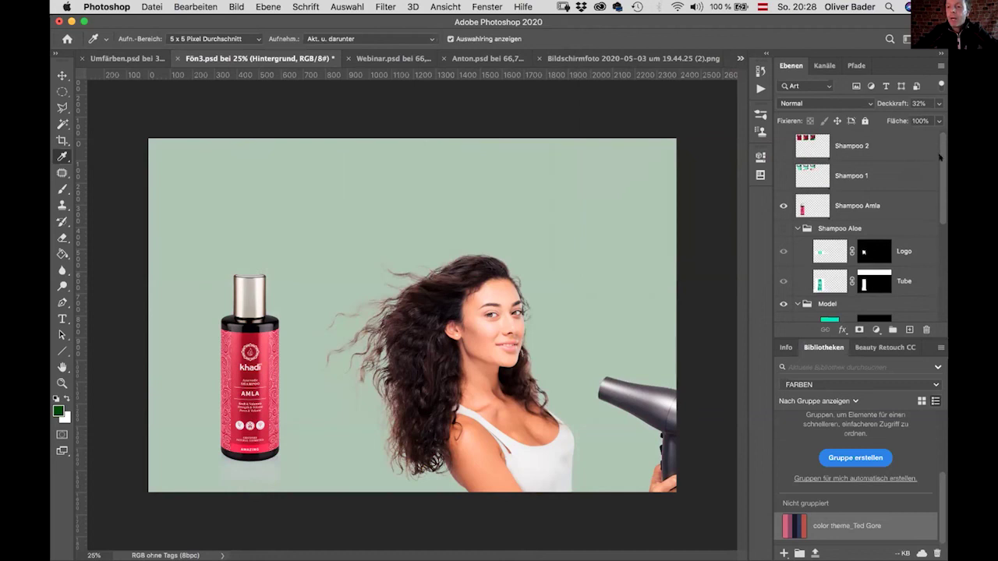
pyautogui.scroll(-5, 942, 227)
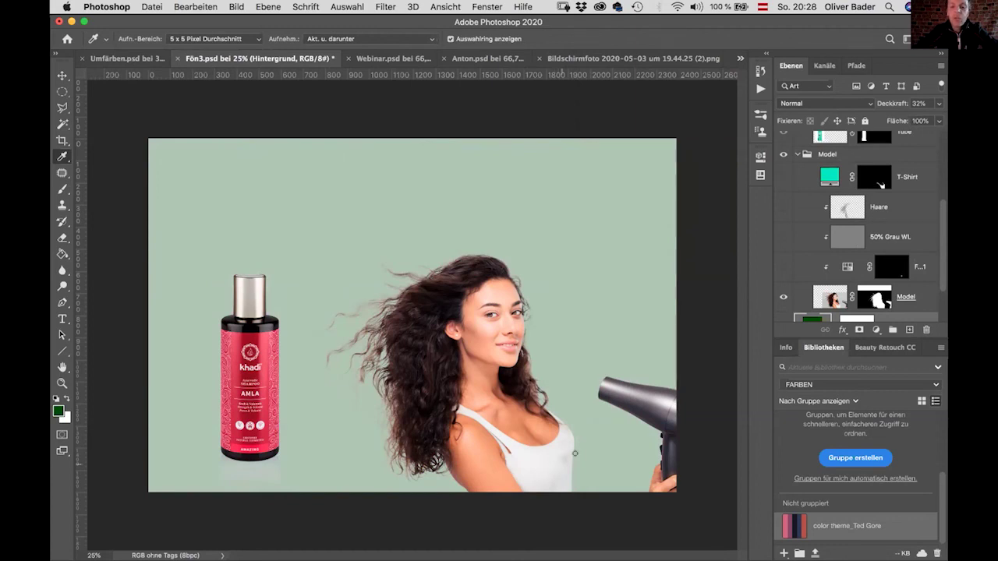
pyautogui.click(779, 177)
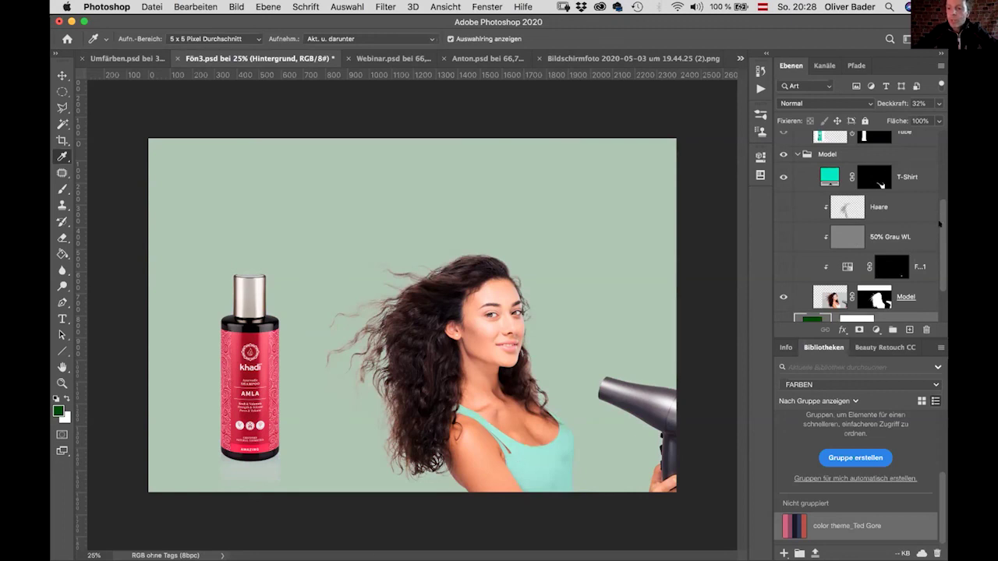
# Lighten the Hintergrund layer's fill to the brighter green 61bb4e of the same hue
pyautogui.scroll(-2, 939, 224)
pyautogui.doubleClick(809, 276)
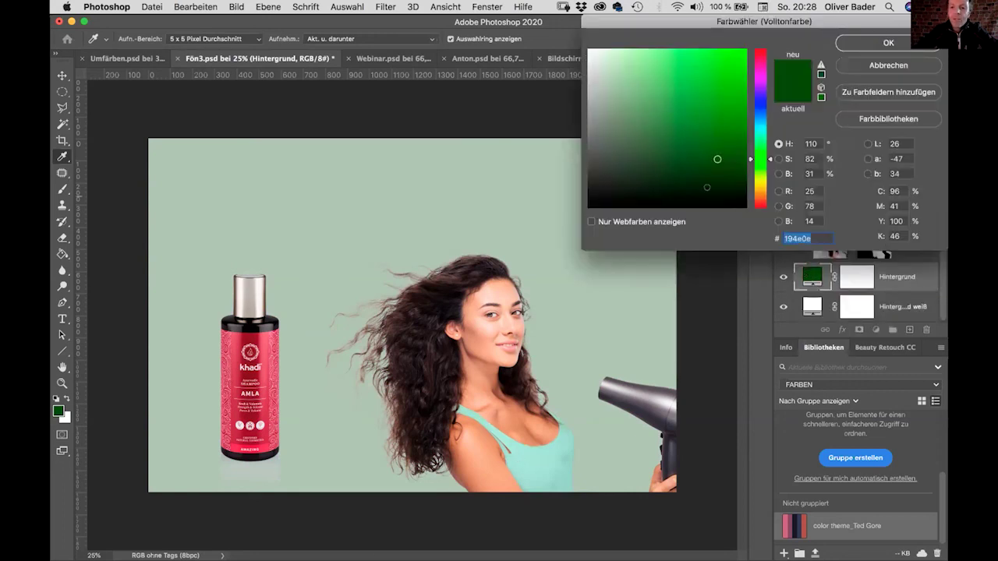
pyautogui.moveTo(717, 158)
pyautogui.mouseDown()
pyautogui.moveTo(621, 108)
pyautogui.moveTo(646, 153)
pyautogui.moveTo(646, 182)
pyautogui.moveTo(672, 193)
pyautogui.moveTo(709, 156)
pyautogui.moveTo(724, 116)
pyautogui.moveTo(702, 89)
pyautogui.moveTo(677, 89)
pyautogui.mouseUp()
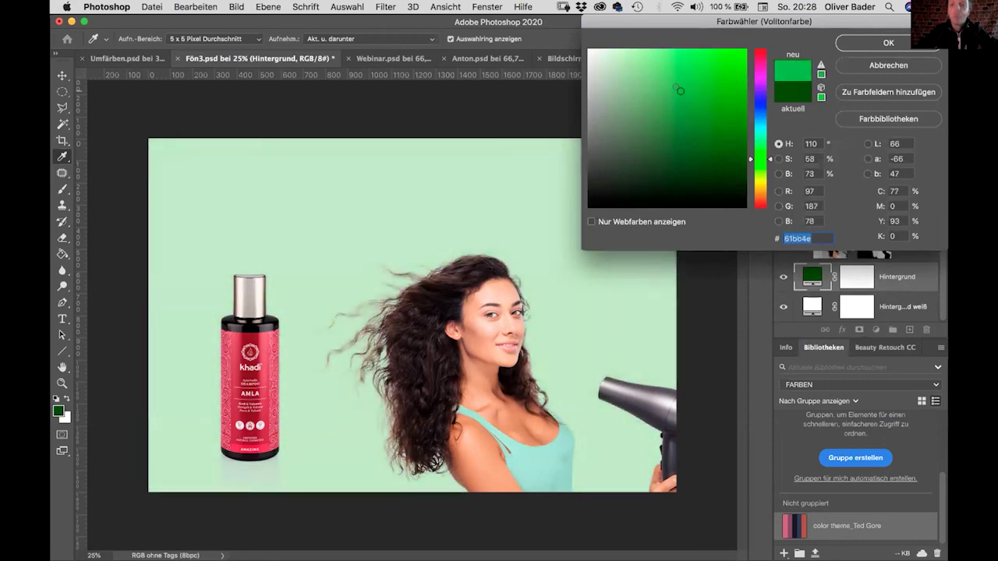
pyautogui.click(884, 40)
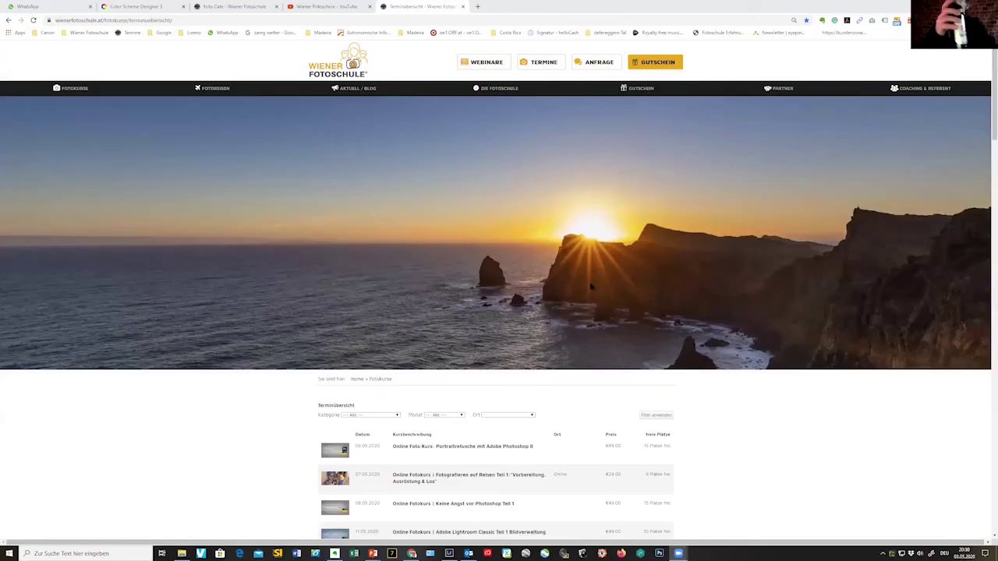
pyautogui.scroll(-1, 612, 287)
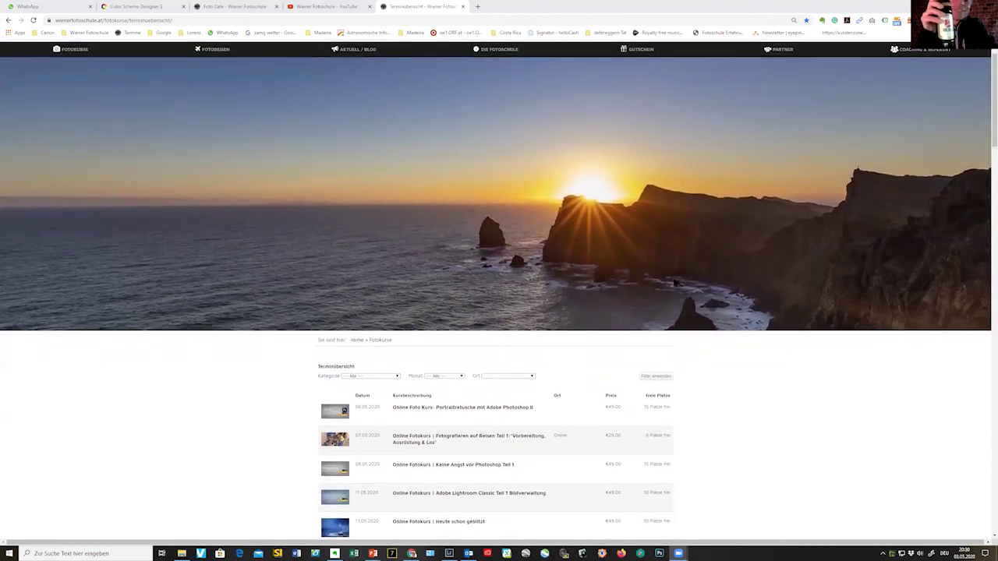